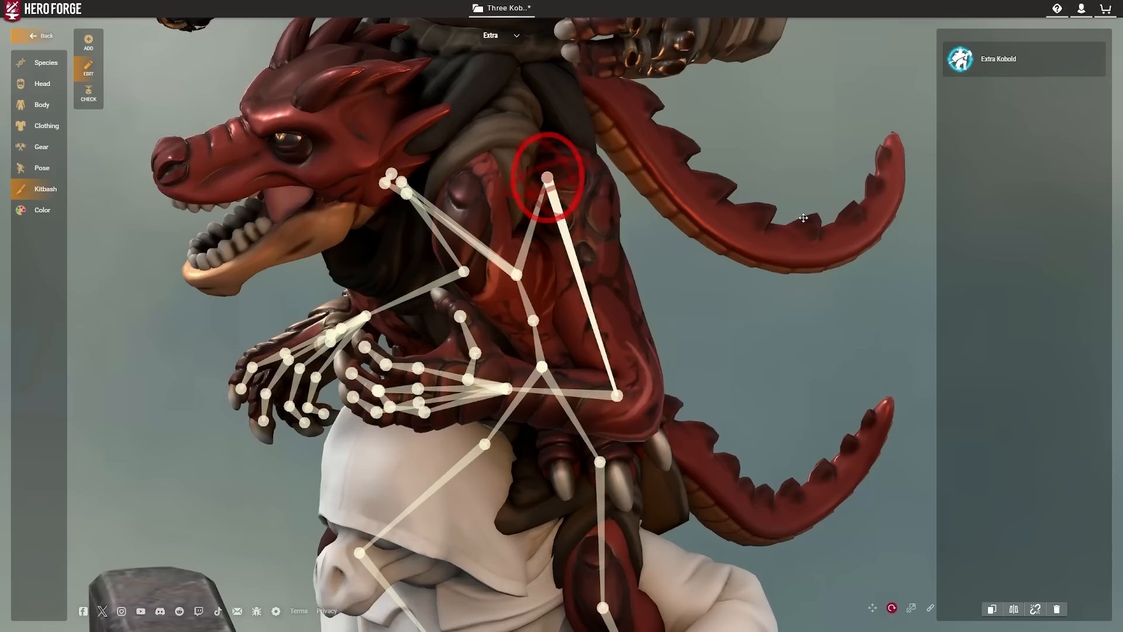
scroll(642, 229, up, 5)
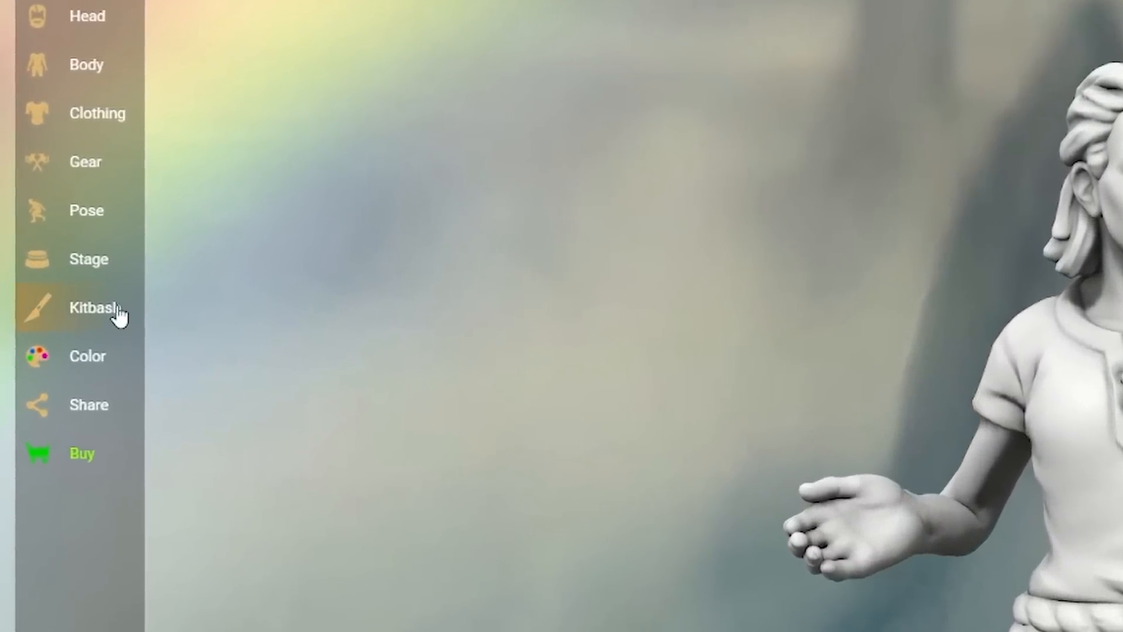
- Enter the Kitbash mode and browse the library of weapons and other parts that can be added to the figure
click(120, 316)
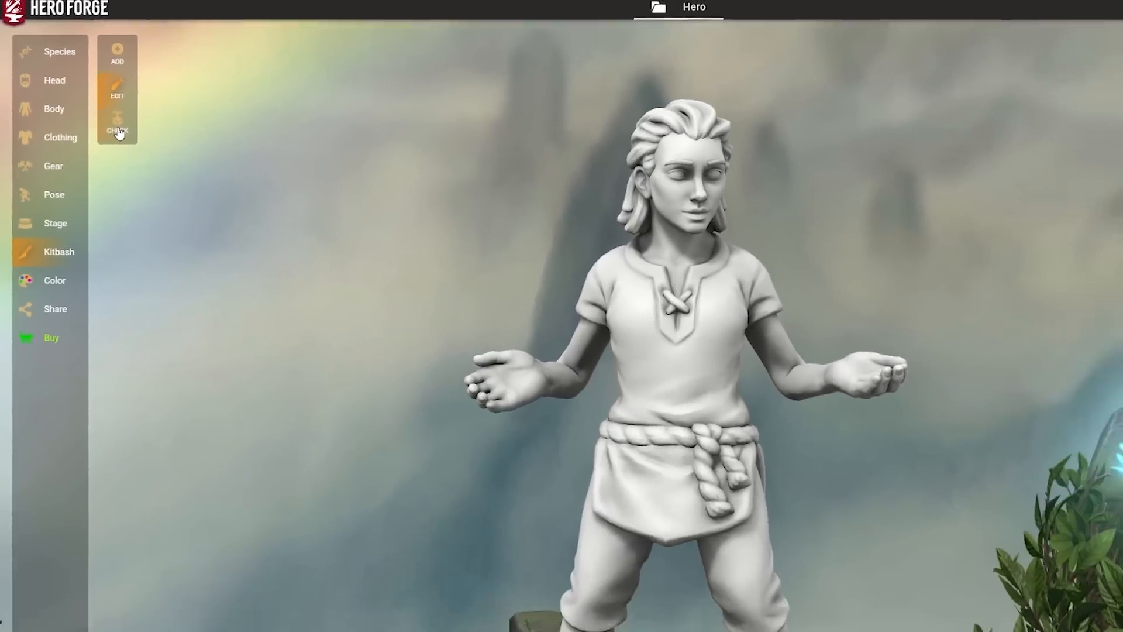
click(209, 218)
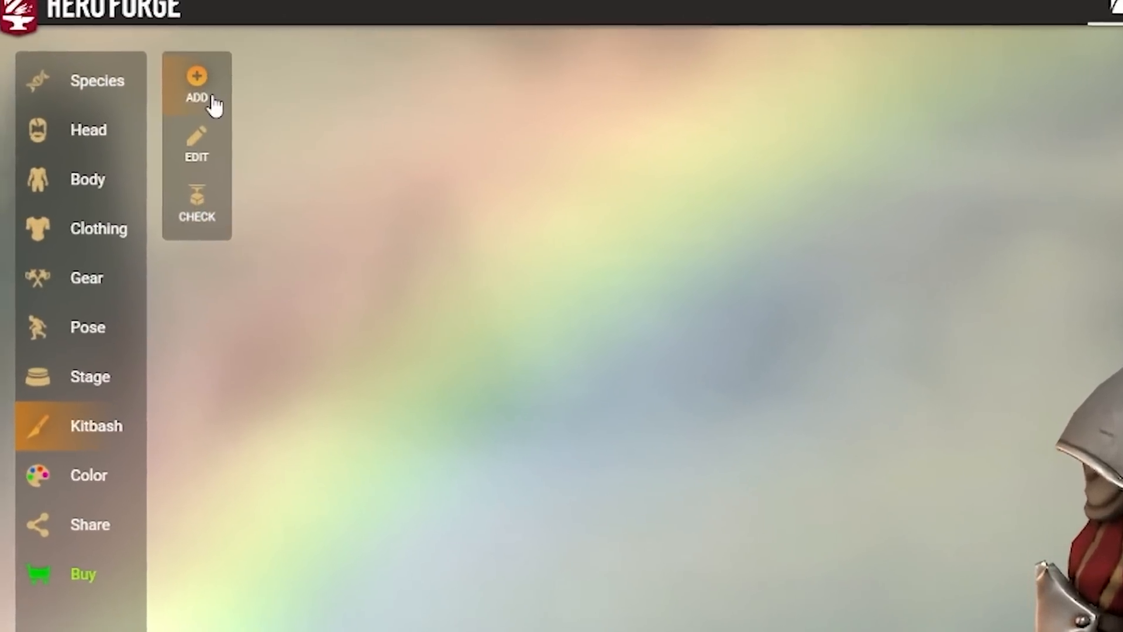
click(215, 105)
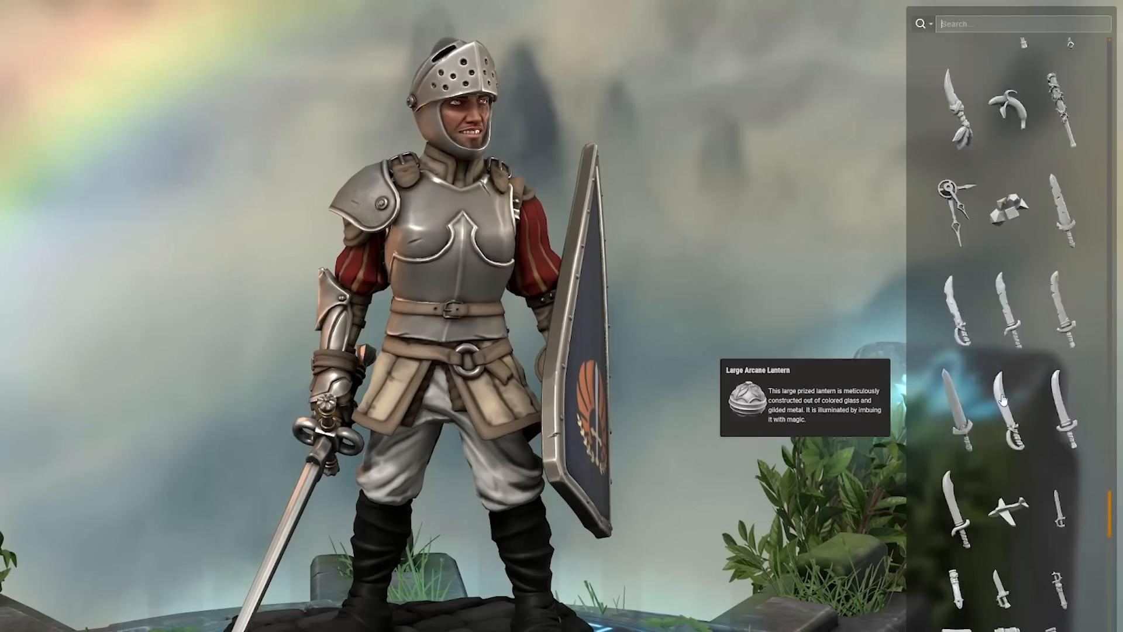
scroll(1002, 400, down, 10)
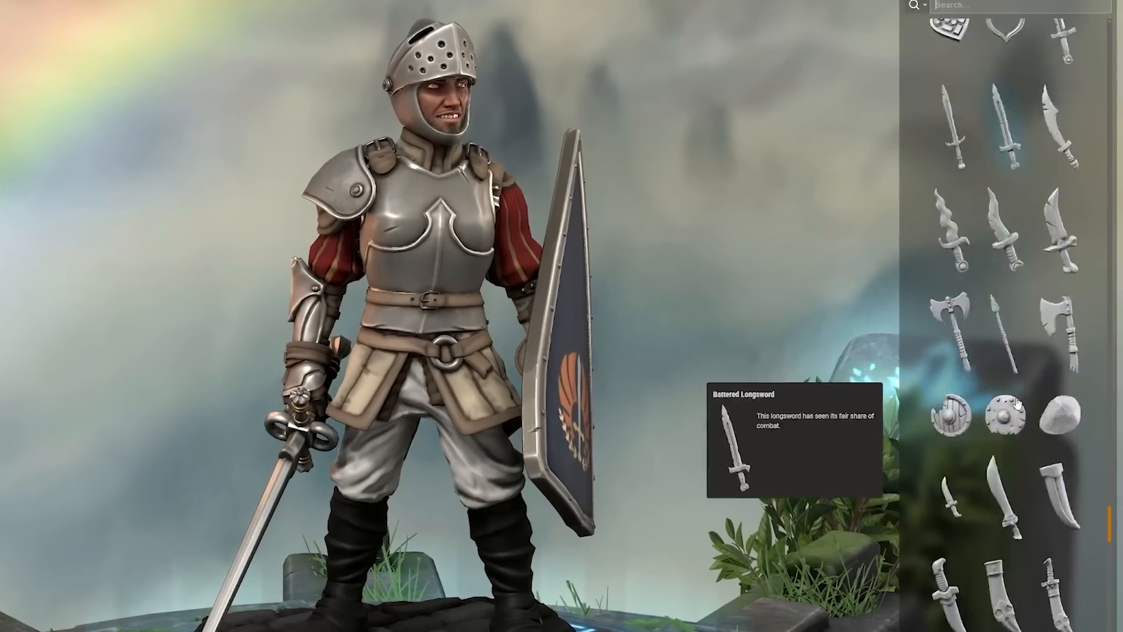
scroll(979, 436, down, 15)
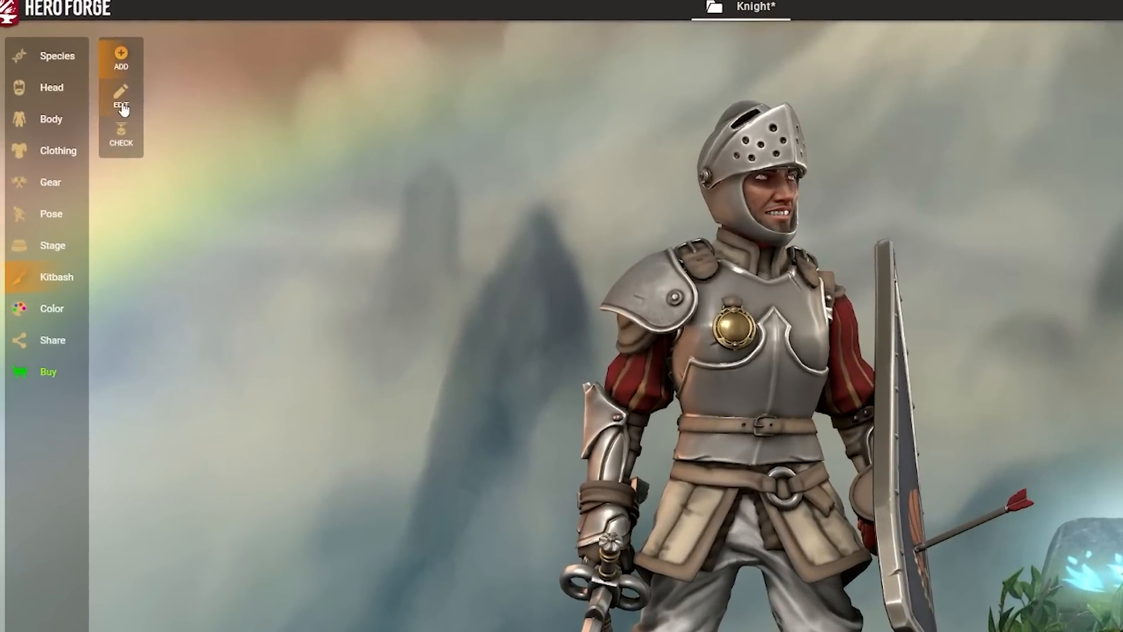
- Switch to editing the kitbashed parts, select the whole Knight figure and try out its scaling
click(101, 83)
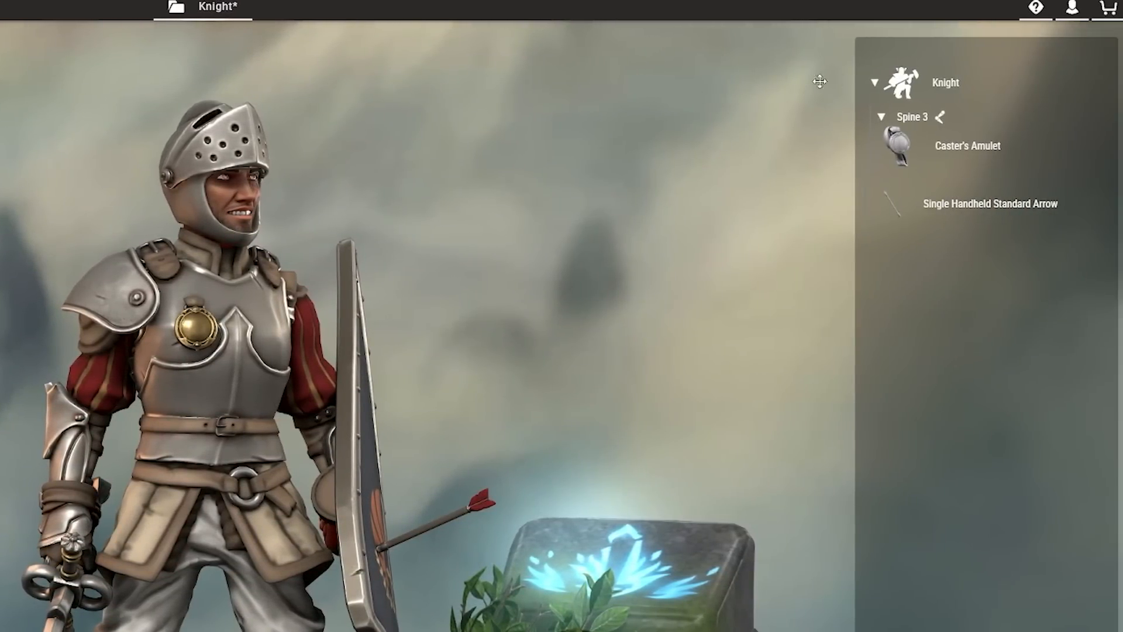
click(978, 151)
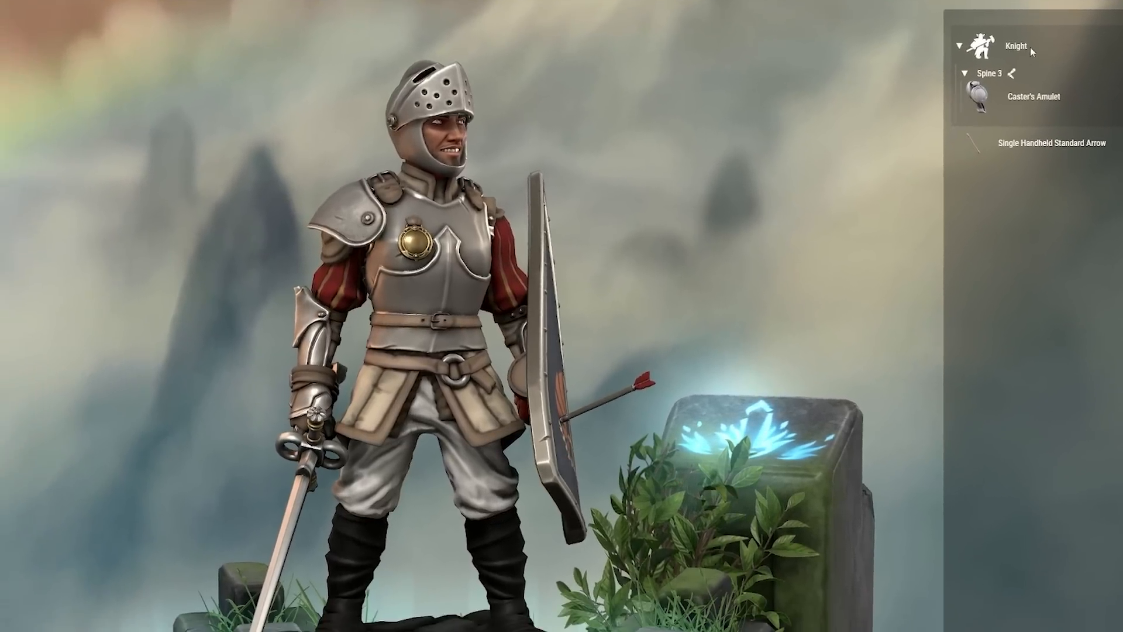
click(1030, 47)
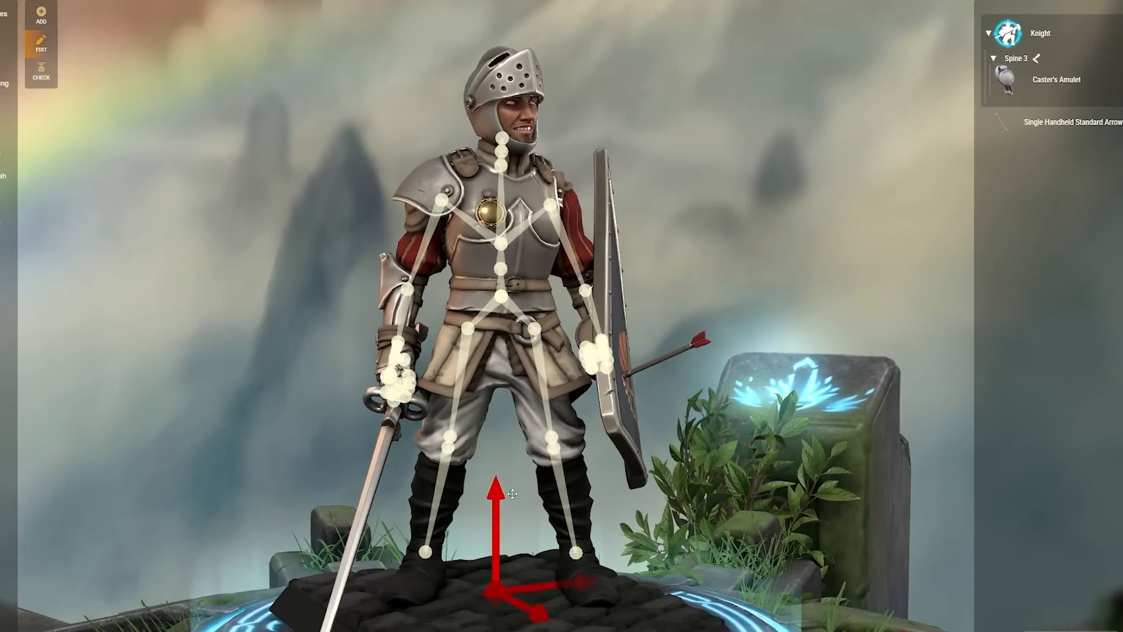
scroll(512, 497, down, 6)
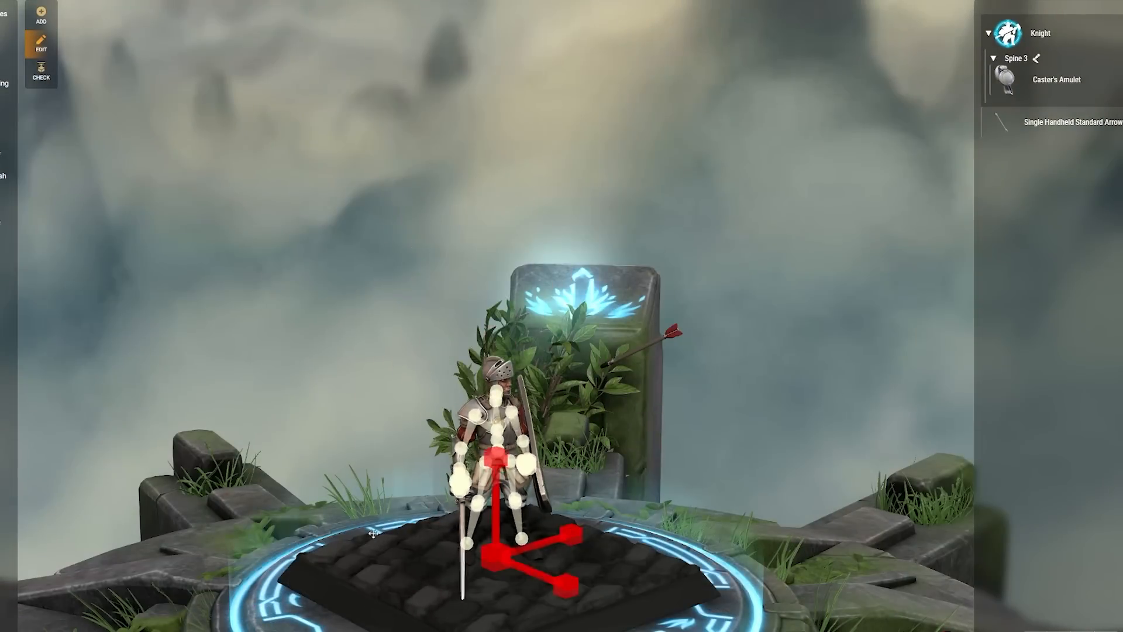
scroll(362, 535, up, 8)
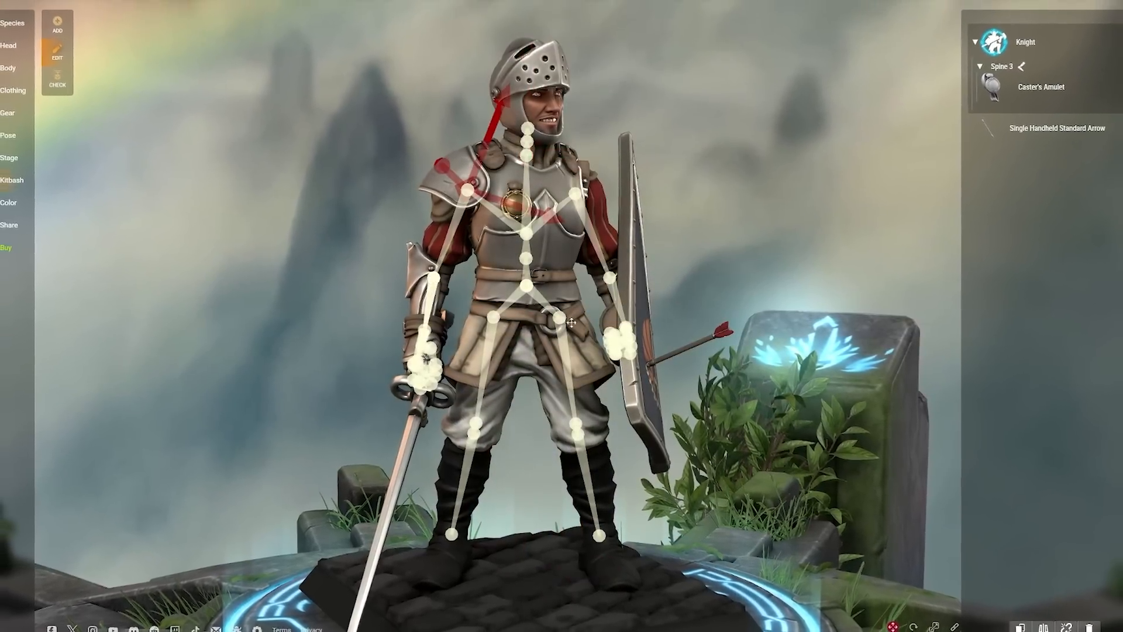
- Select individual joints on the knight's arms and legs and try scaling at the left hand and left foot
click(428, 360)
click(477, 423)
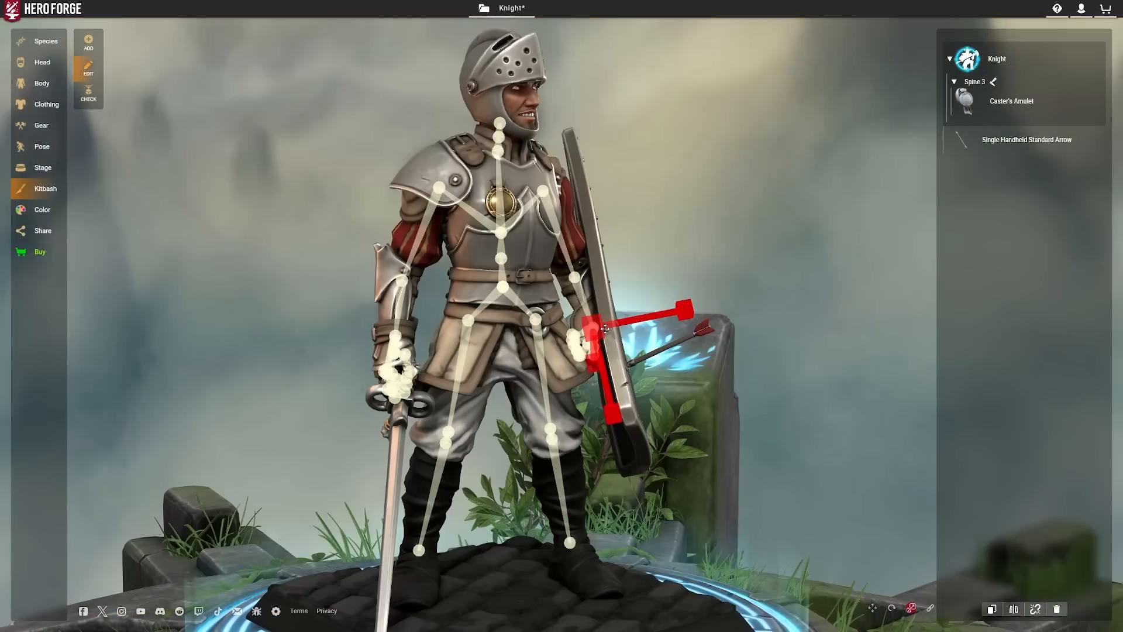
drag(687, 327, 725, 386)
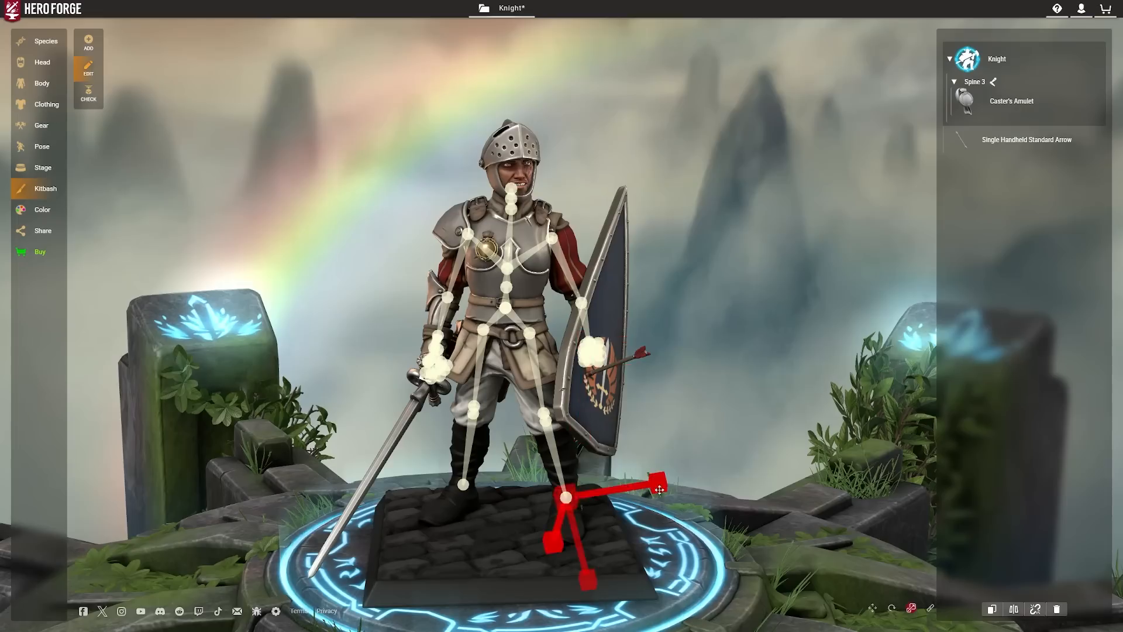
scroll(533, 389, up, 5)
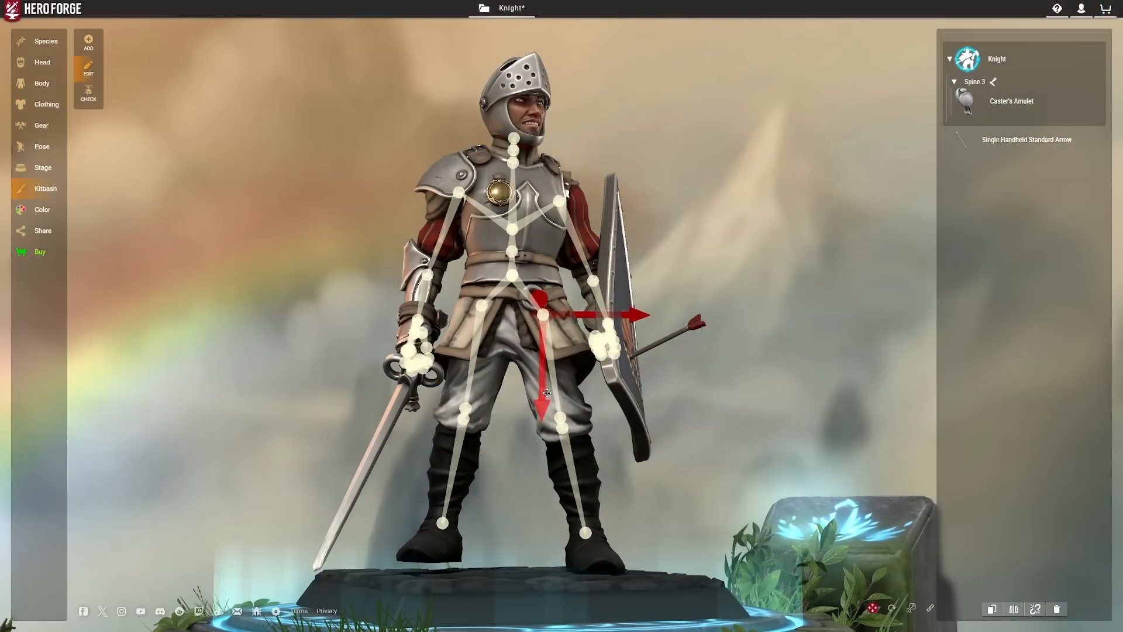
- Try moving and rotating the knight's hip and knee joints to repose the legs
drag(506, 475, 550, 431)
click(539, 305)
drag(689, 455, 591, 456)
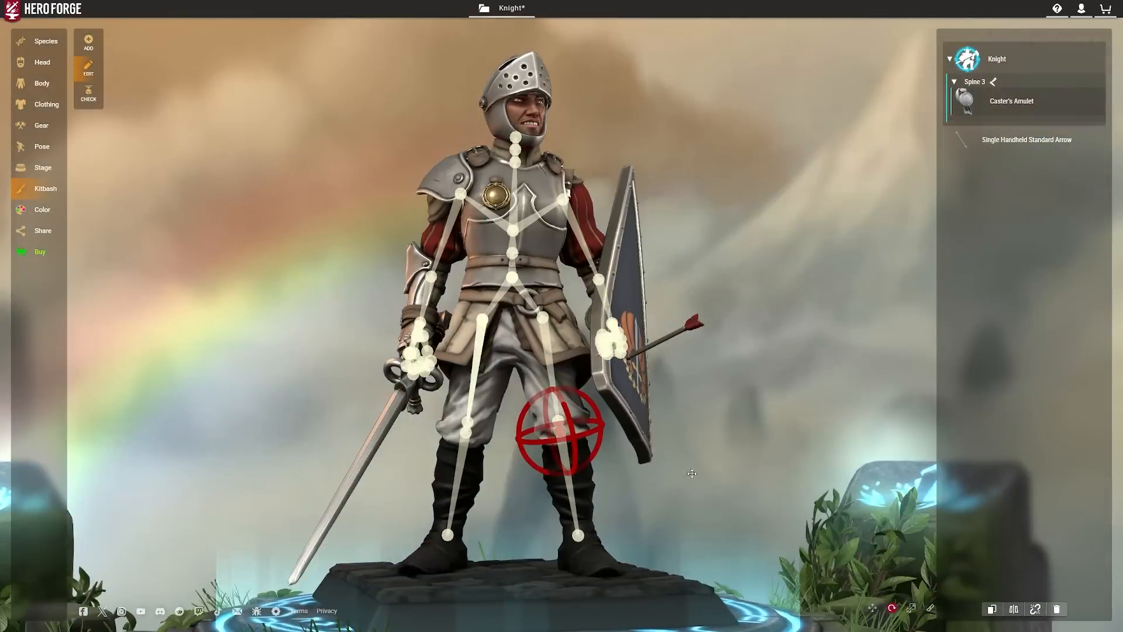
click(480, 318)
click(483, 430)
drag(574, 418, 678, 430)
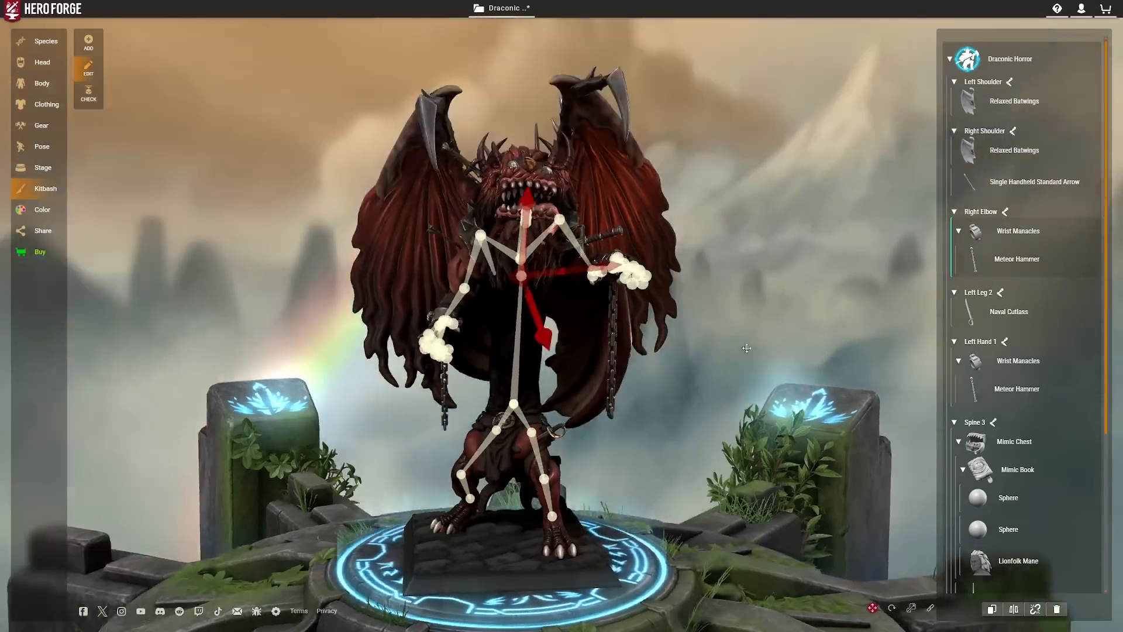
- Adjust the position of the Draconic Horror's upper spine joint
drag(535, 243, 515, 167)
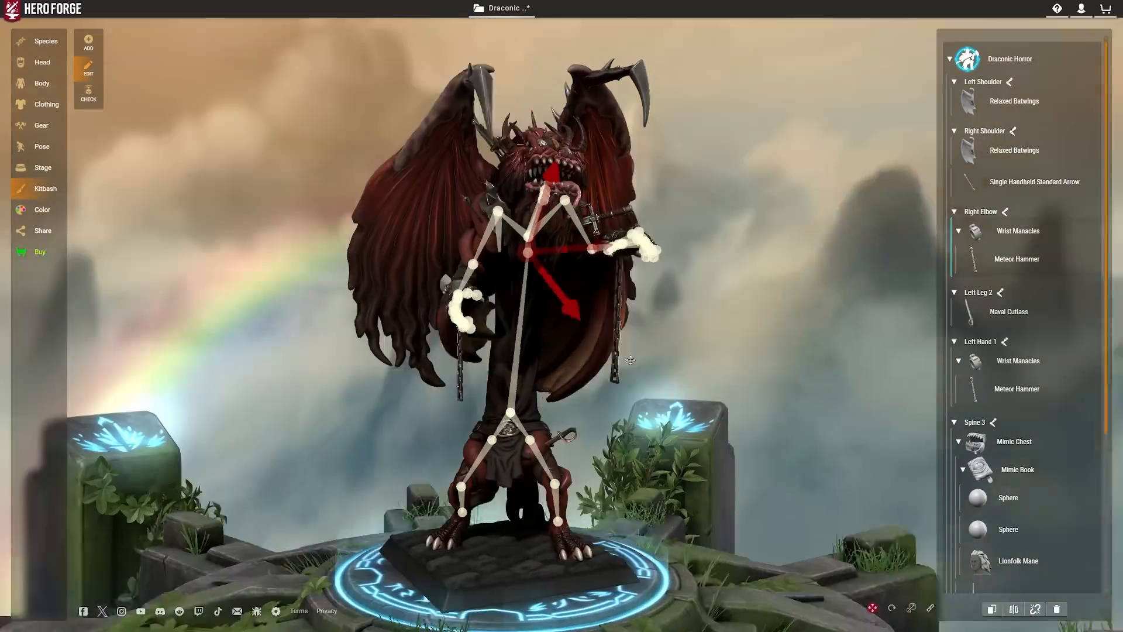
drag(882, 586, 512, 326)
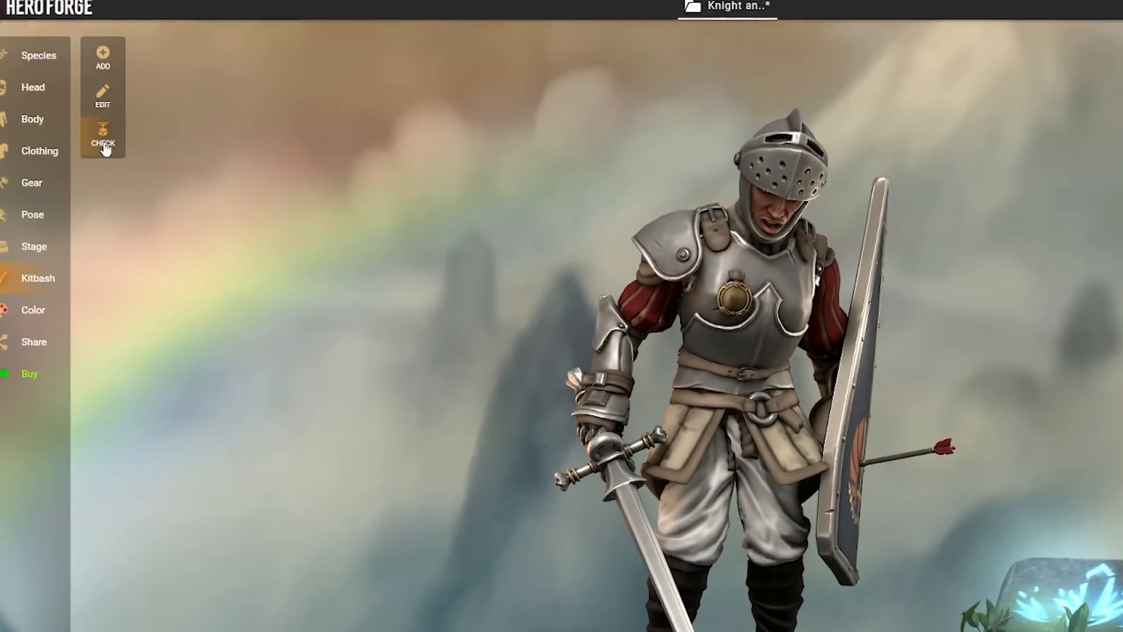
- Run the printability check on the knight and examine the highlighted small parts
click(127, 141)
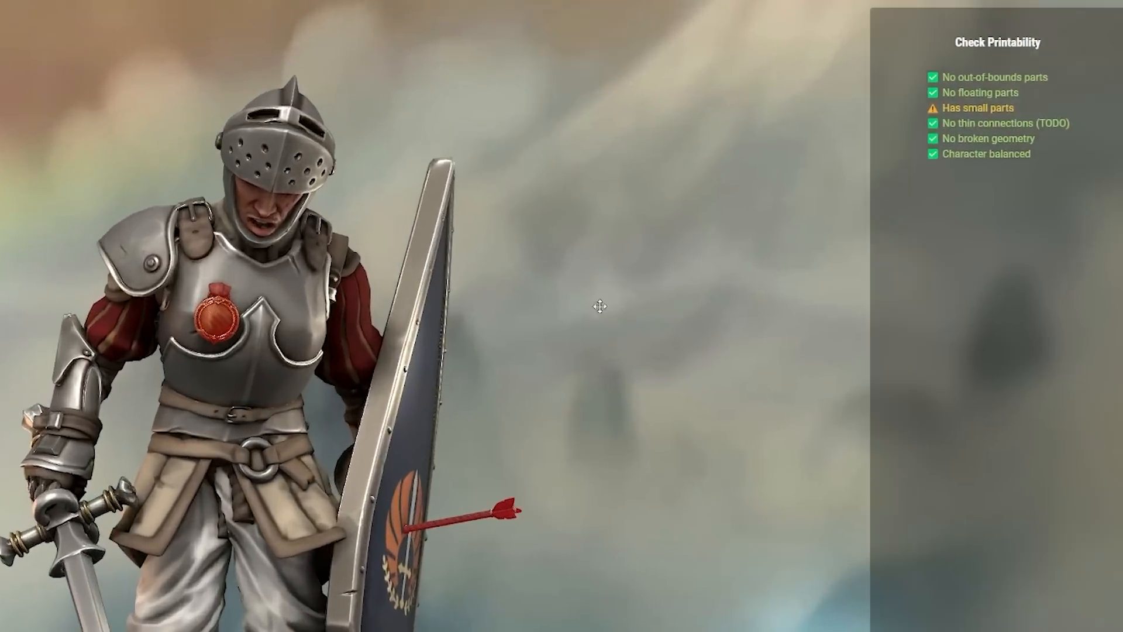
scroll(600, 306, up, 5)
drag(667, 316, 692, 398)
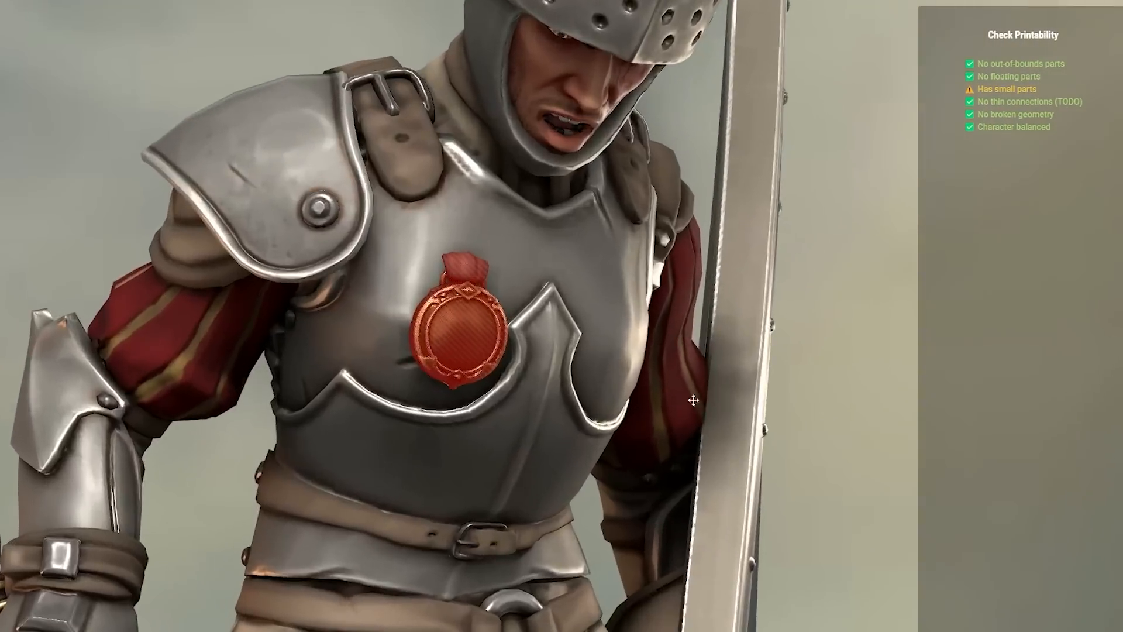
scroll(230, 276, down, 2)
scroll(230, 277, down, 3)
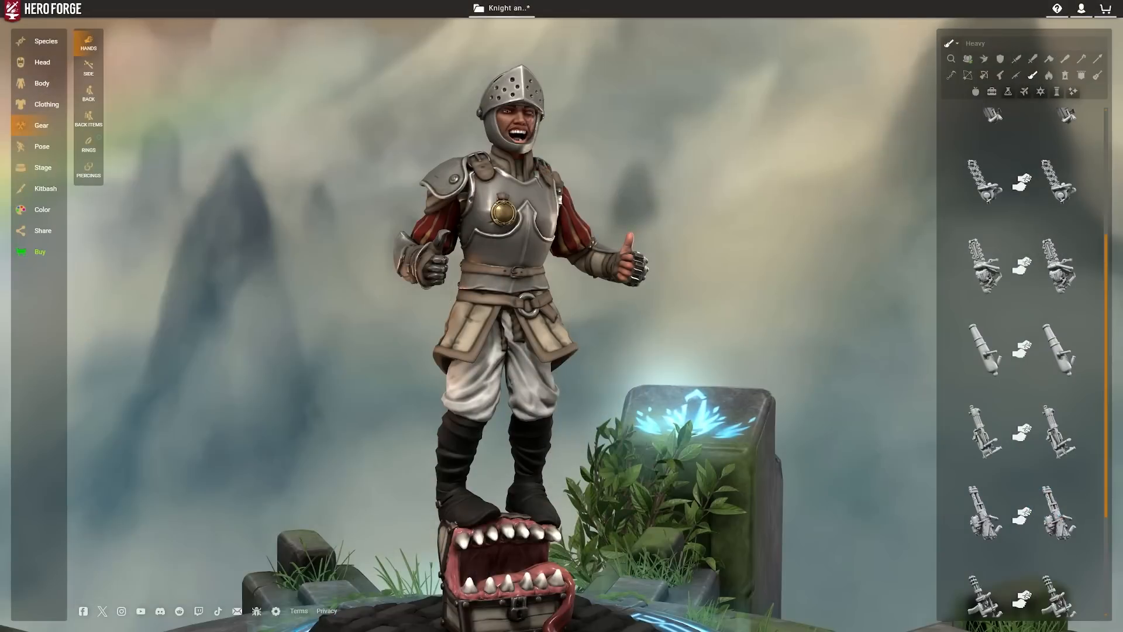
- Equip a heavy cannon in the knight's right hand, add a kitbashed Heavy Cannon at the left hand and scale it
drag(807, 378, 805, 414)
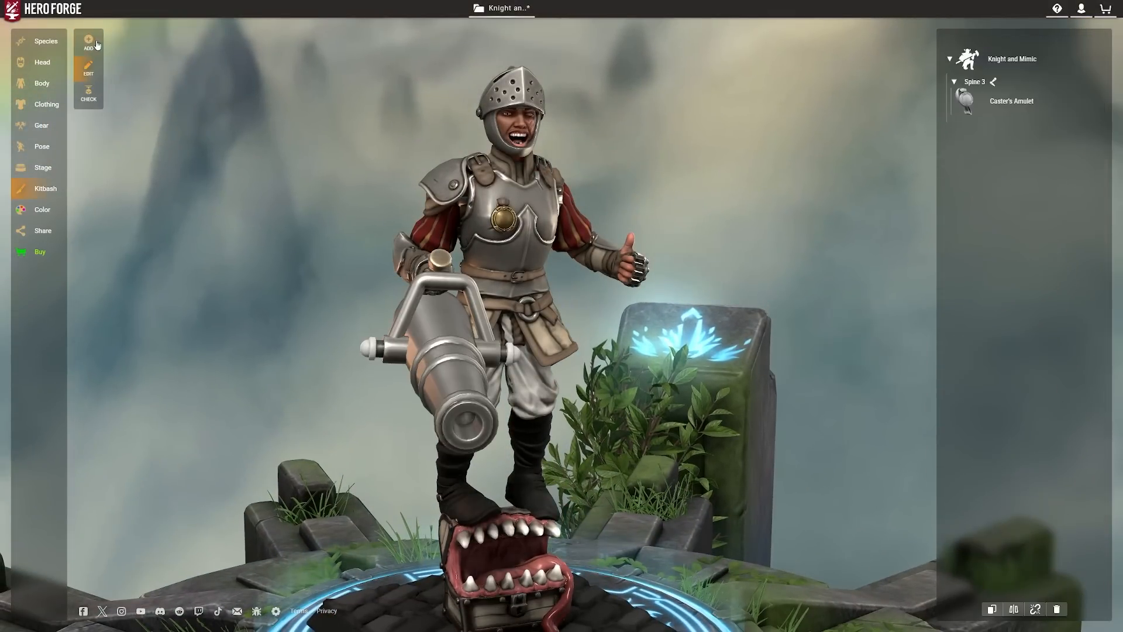
click(1035, 100)
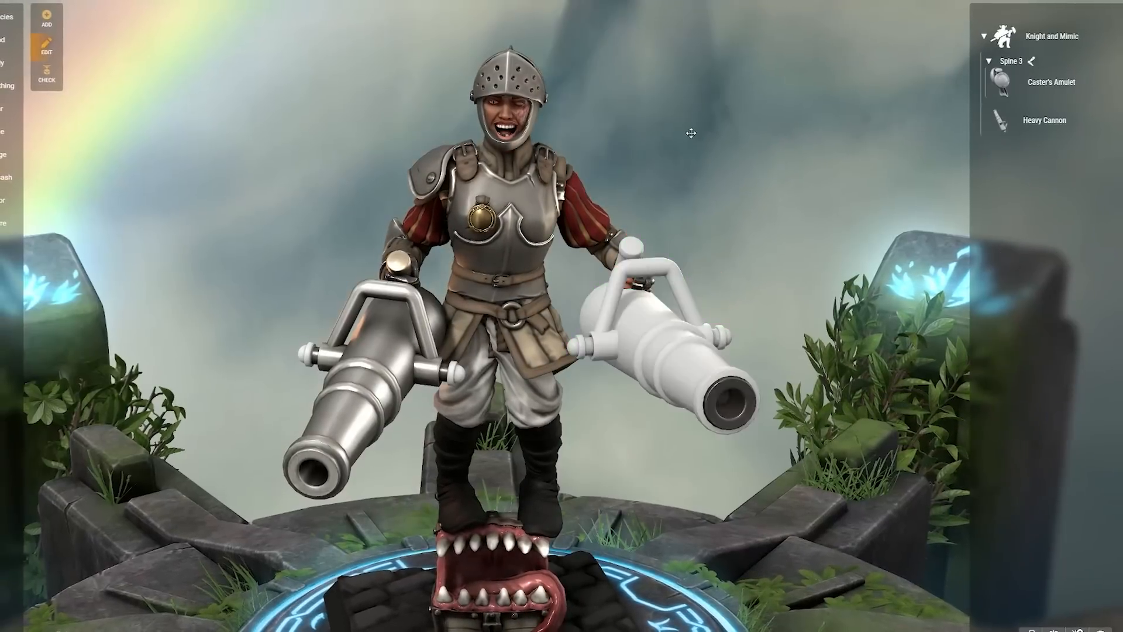
click(1039, 124)
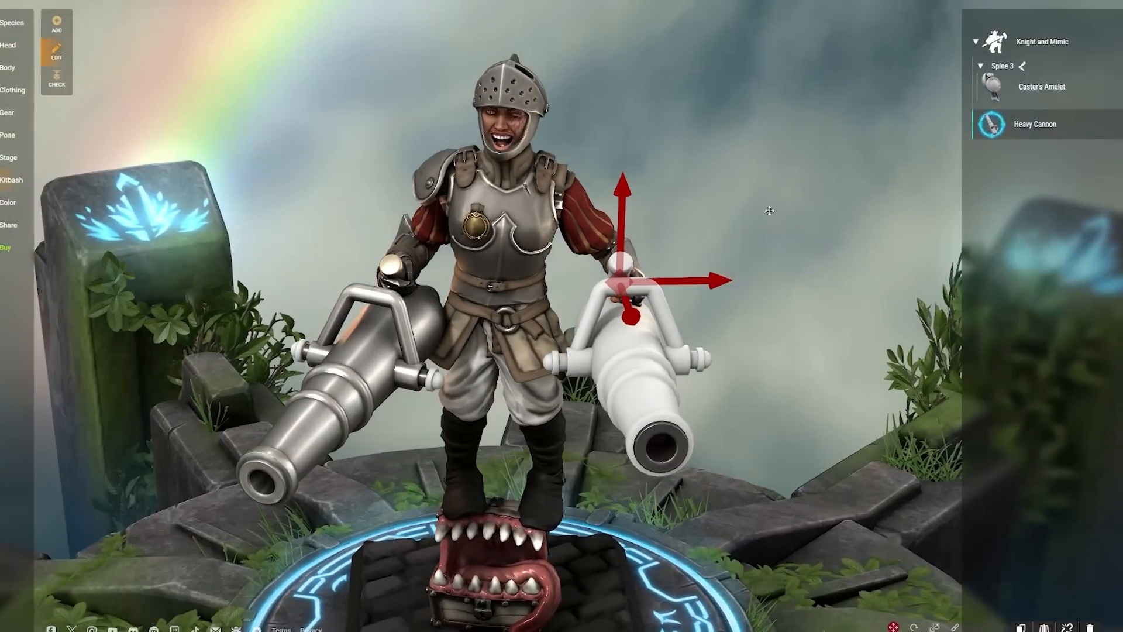
click(933, 626)
drag(622, 284, 667, 249)
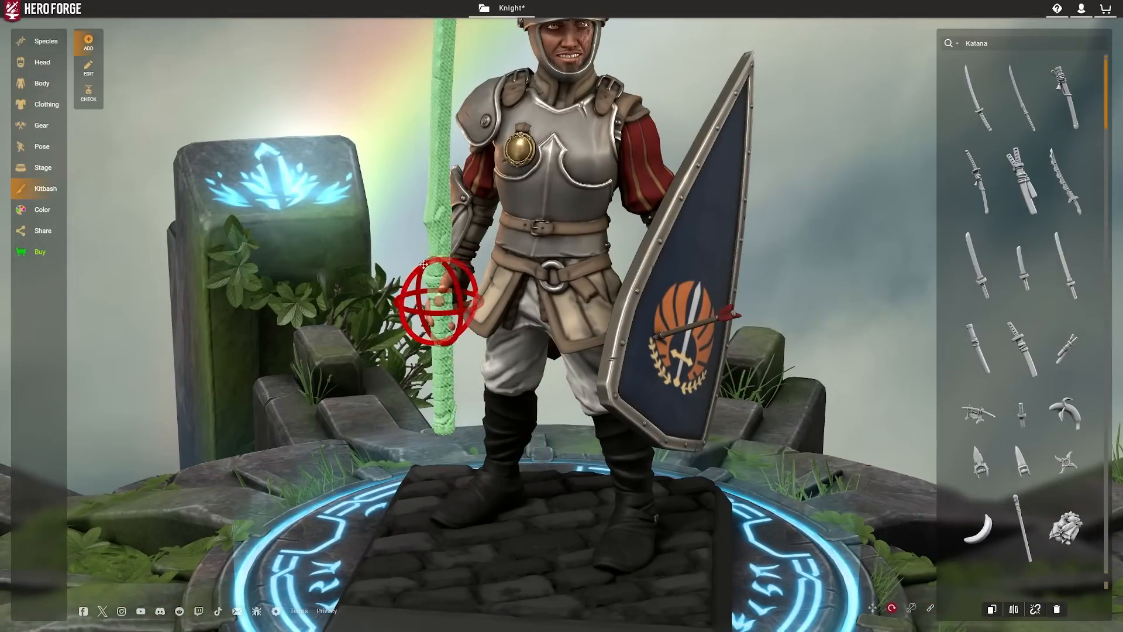
- Rotate the added katana-style sword and position it in the knight's right hand
drag(443, 302, 424, 313)
drag(386, 293, 263, 287)
scroll(381, 293, up, 5)
key(w)
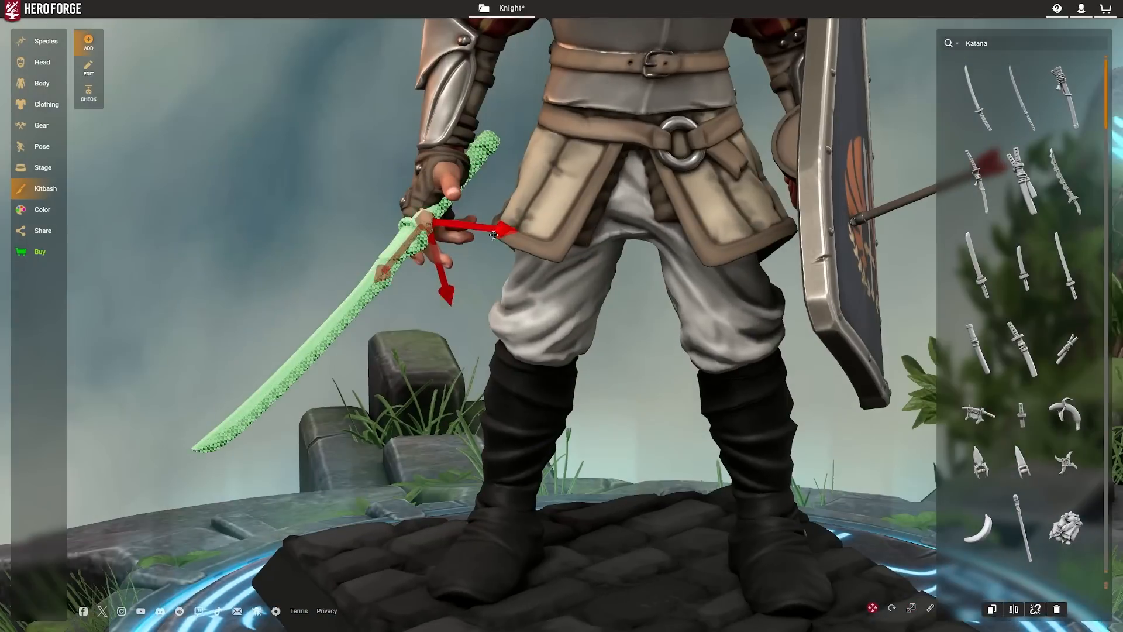
drag(352, 292, 384, 291)
drag(515, 337, 624, 344)
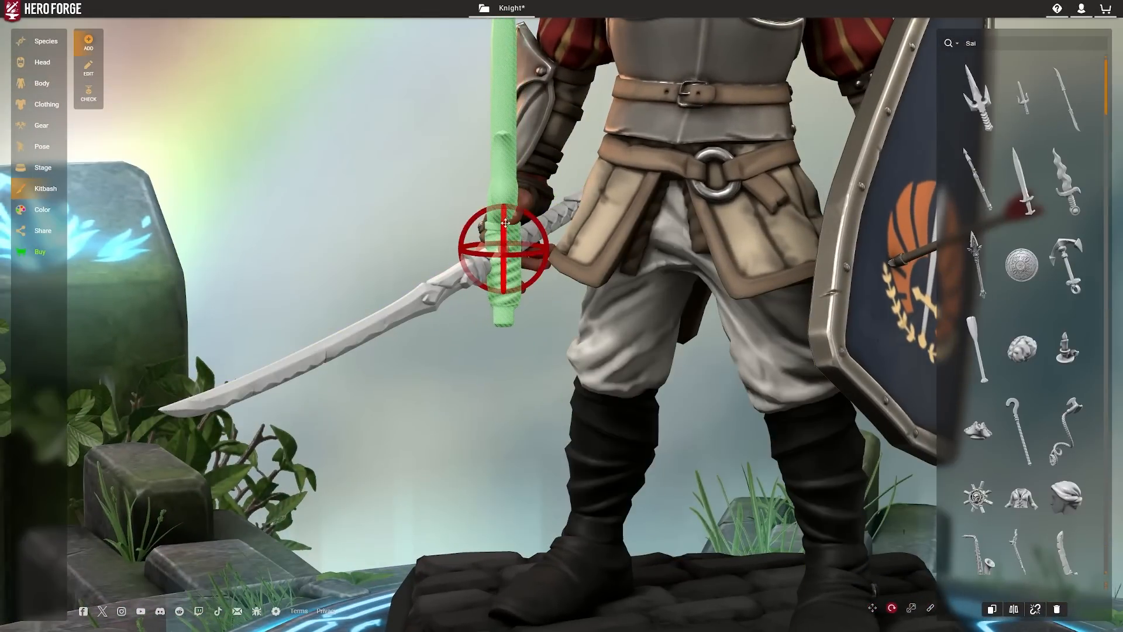
- Scale, rotate and position the added sai so that it forms the guard of the sword
mouse_move(498, 270)
mouse_down()
mouse_move(468, 251)
mouse_move(498, 261)
mouse_up()
click(911, 608)
scroll(410, 351, up, 5)
drag(351, 363, 527, 351)
click(872, 608)
drag(643, 363, 466, 354)
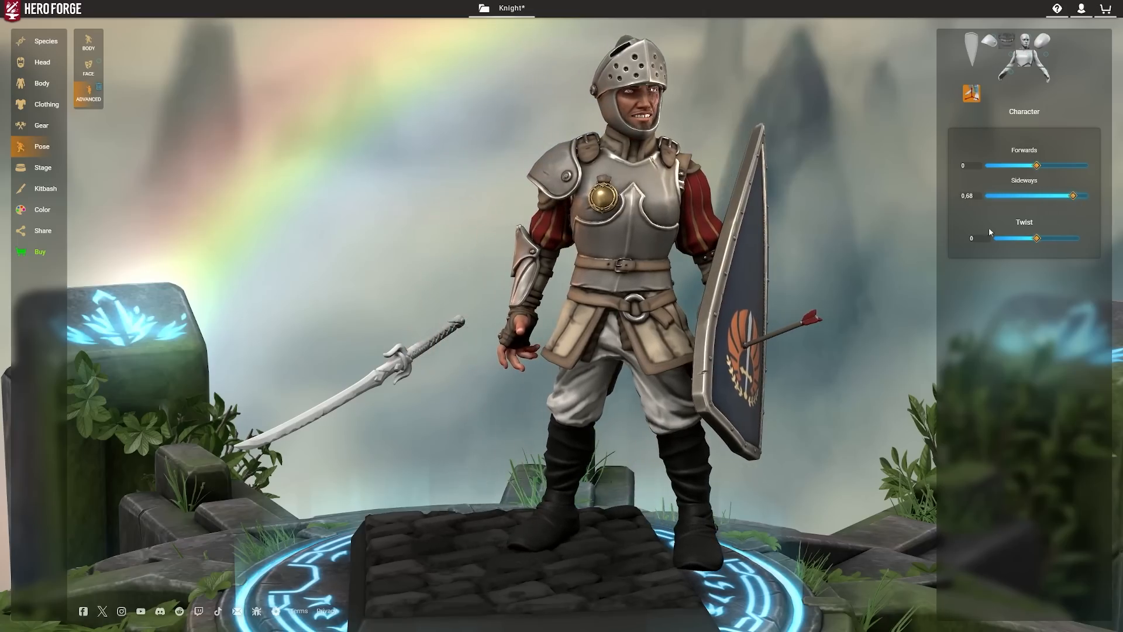
- Move the Indomitable Ōdachi with its attached sai into the knight's right hand
drag(673, 343, 761, 363)
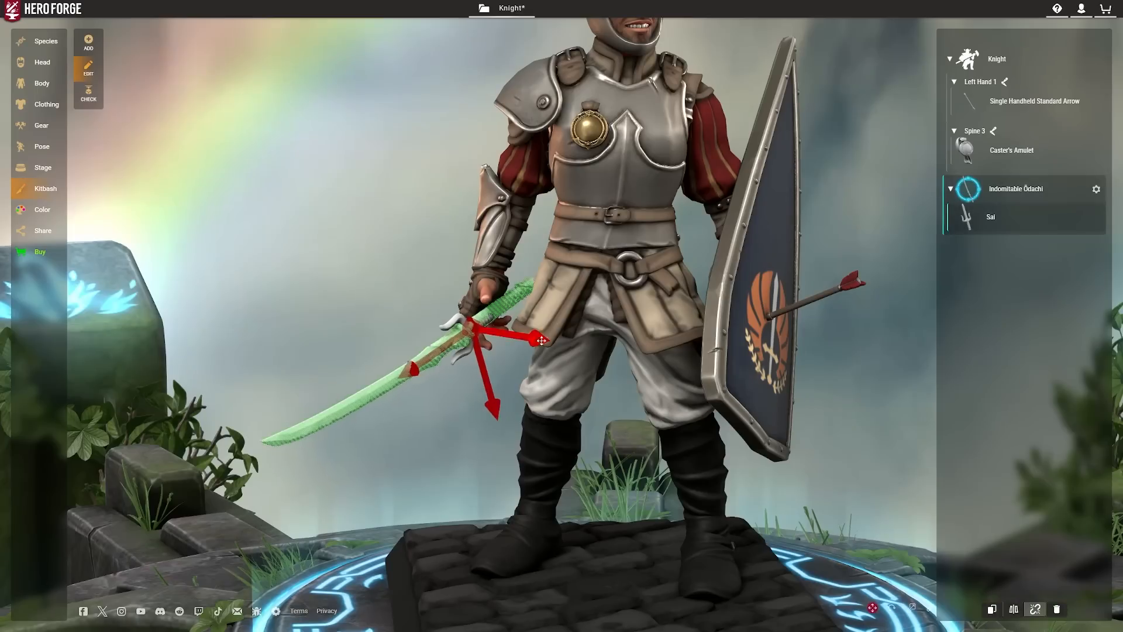
drag(541, 341, 537, 338)
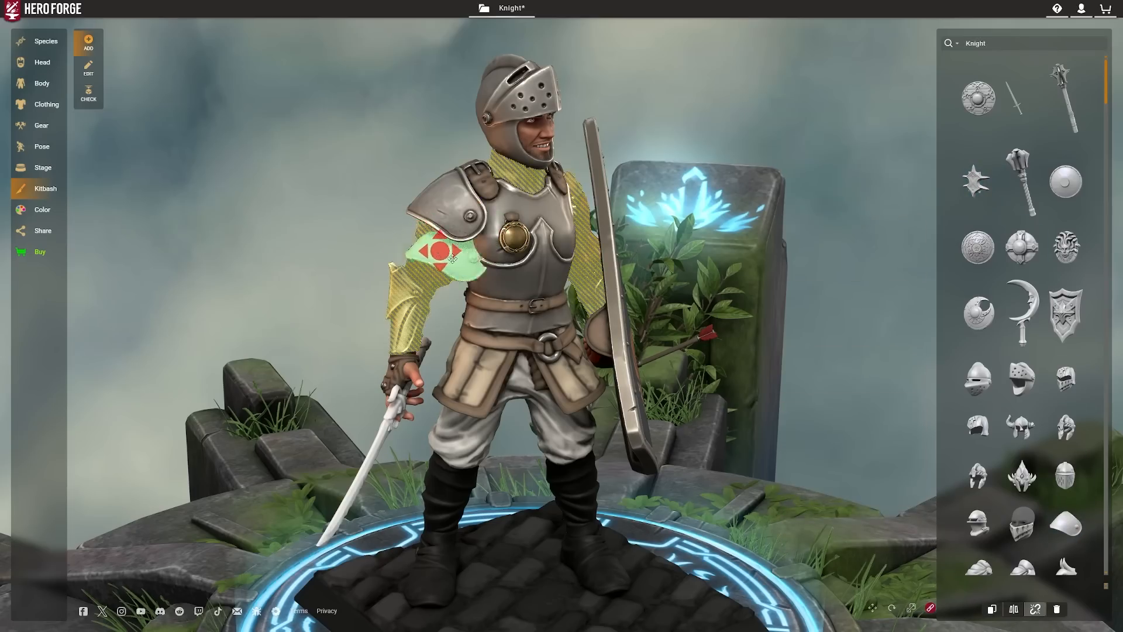
- Attach the added armor plate to the knight's right upper arm and the Sharpened Ring Guard Fencing Feder to his right hand
mouse_move(451, 258)
mouse_down()
mouse_move(480, 240)
mouse_move(526, 398)
mouse_move(430, 252)
mouse_up()
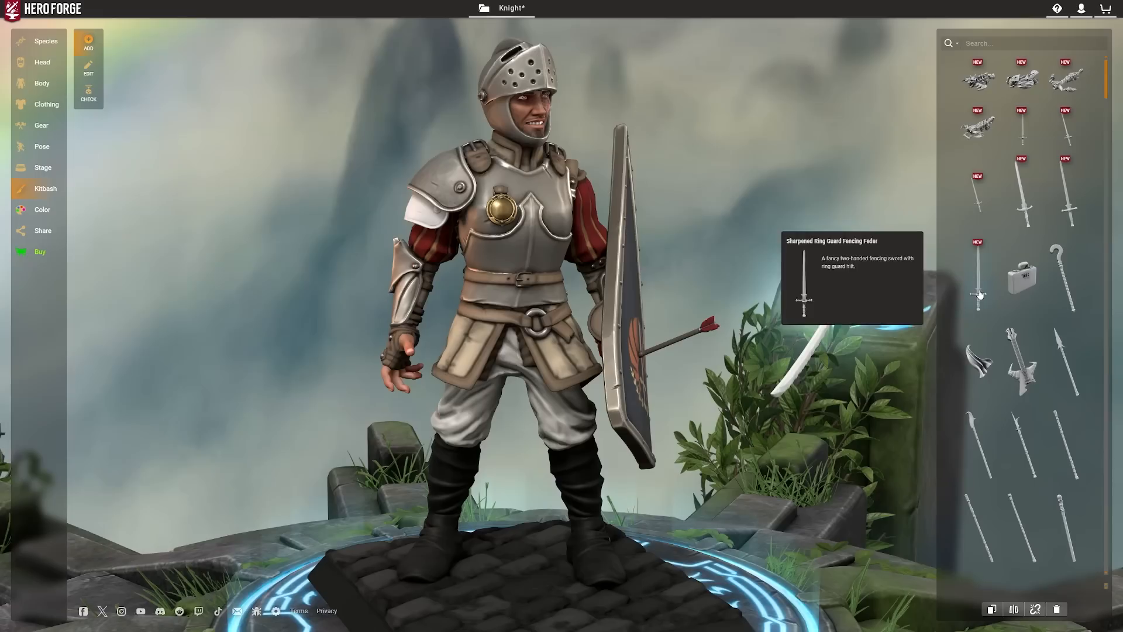
click(978, 295)
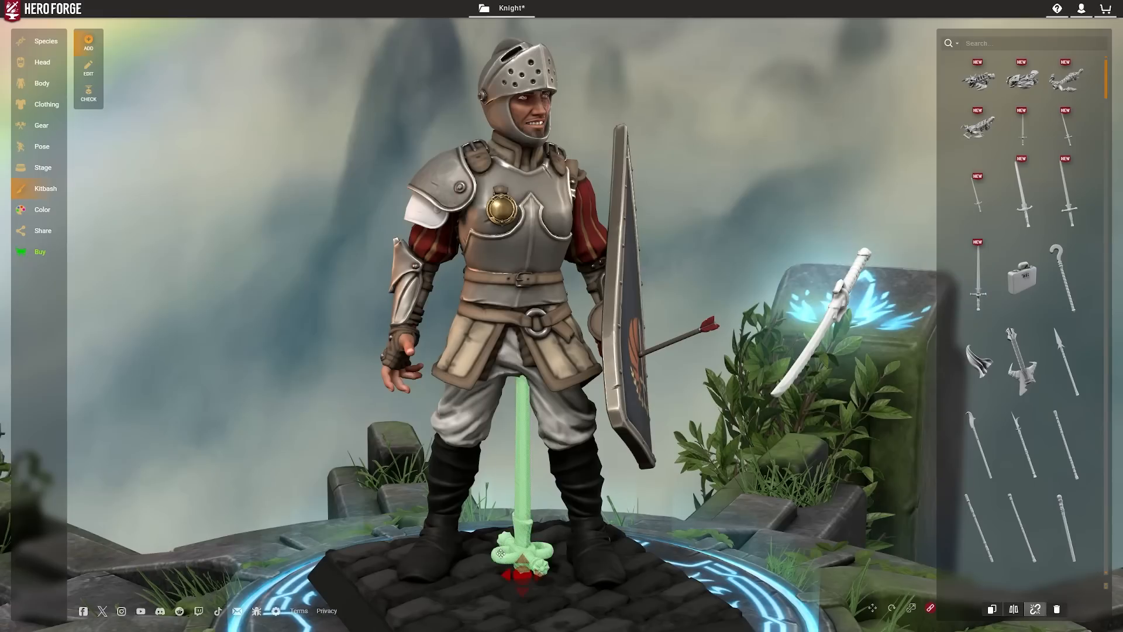
drag(501, 553, 363, 403)
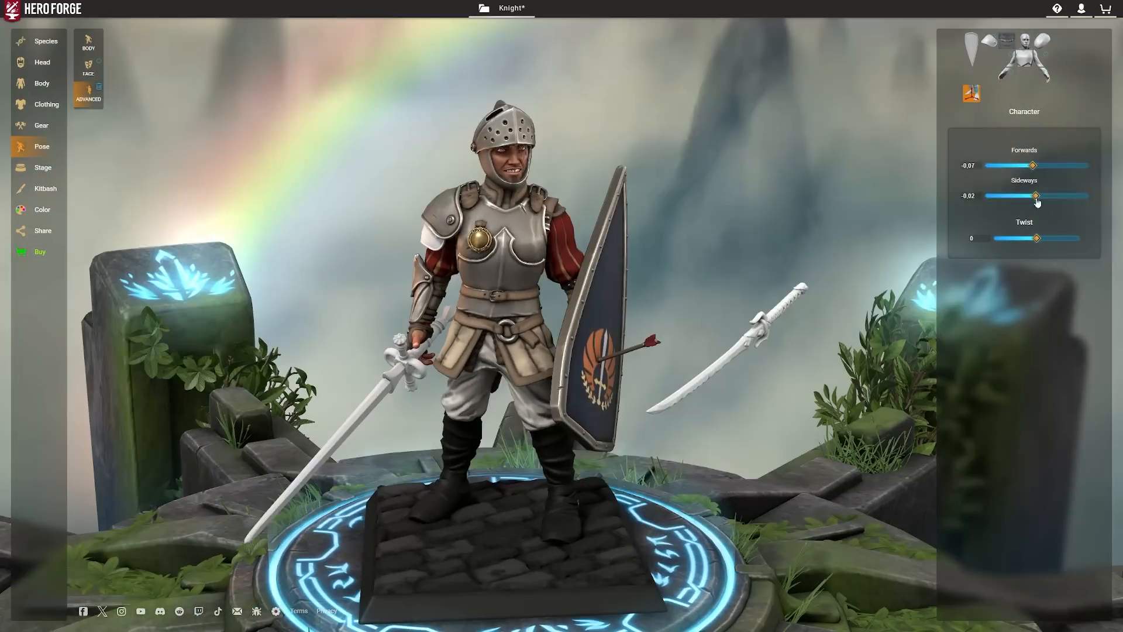
- Test the character's sideways tilt in the advanced pose settings and set the right shoulder's twist to 0.53
drag(1051, 196, 1082, 195)
drag(998, 197, 1037, 209)
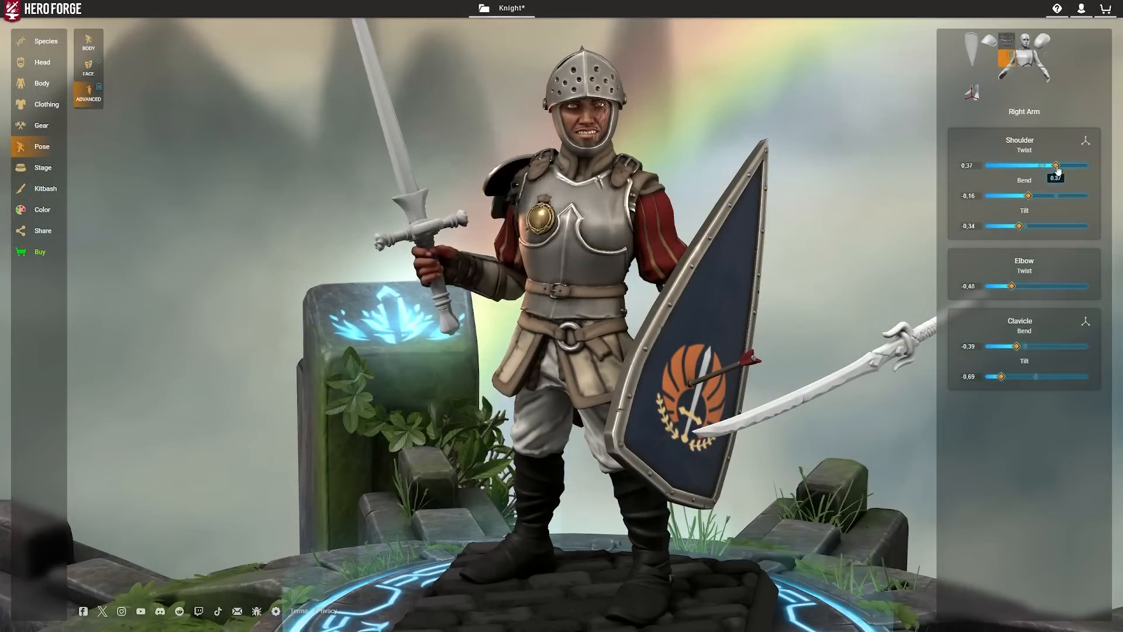
drag(1058, 170, 1065, 166)
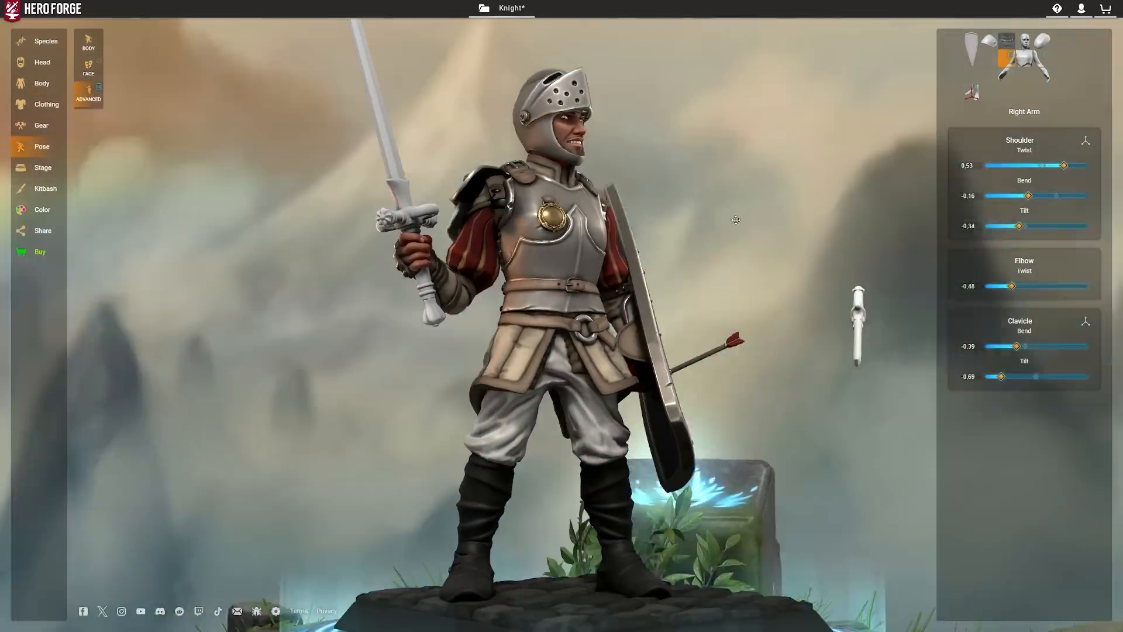
- Move the added swirling magic effect to the caped woman's left hand and attach it there
scroll(591, 351, up, 5)
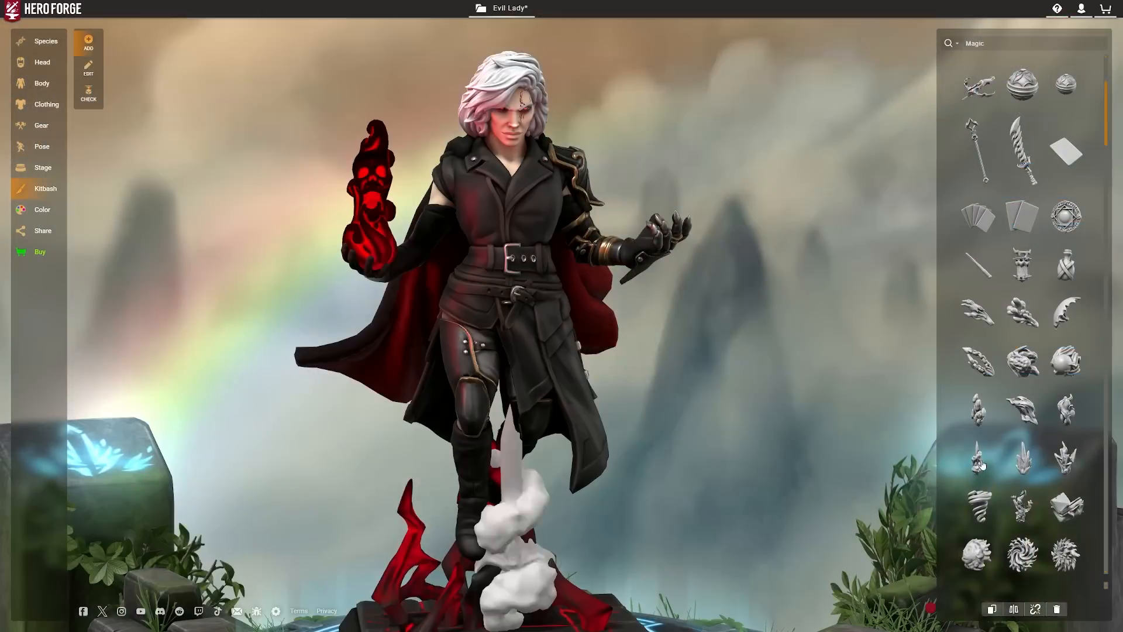
drag(501, 515, 640, 252)
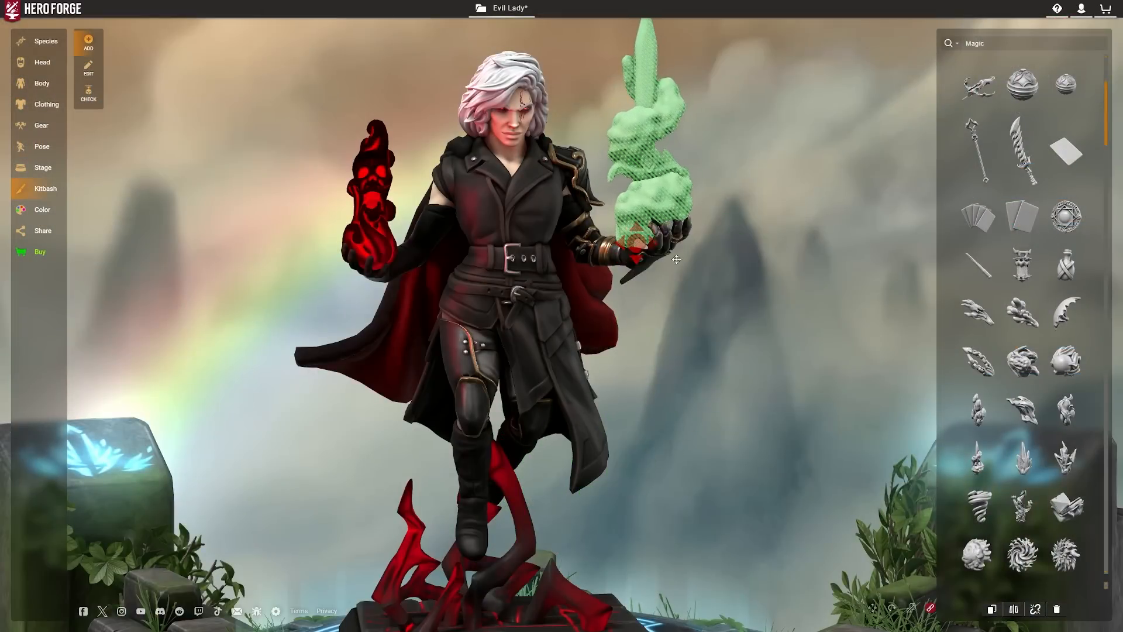
drag(760, 281, 808, 451)
drag(708, 317, 777, 365)
click(930, 608)
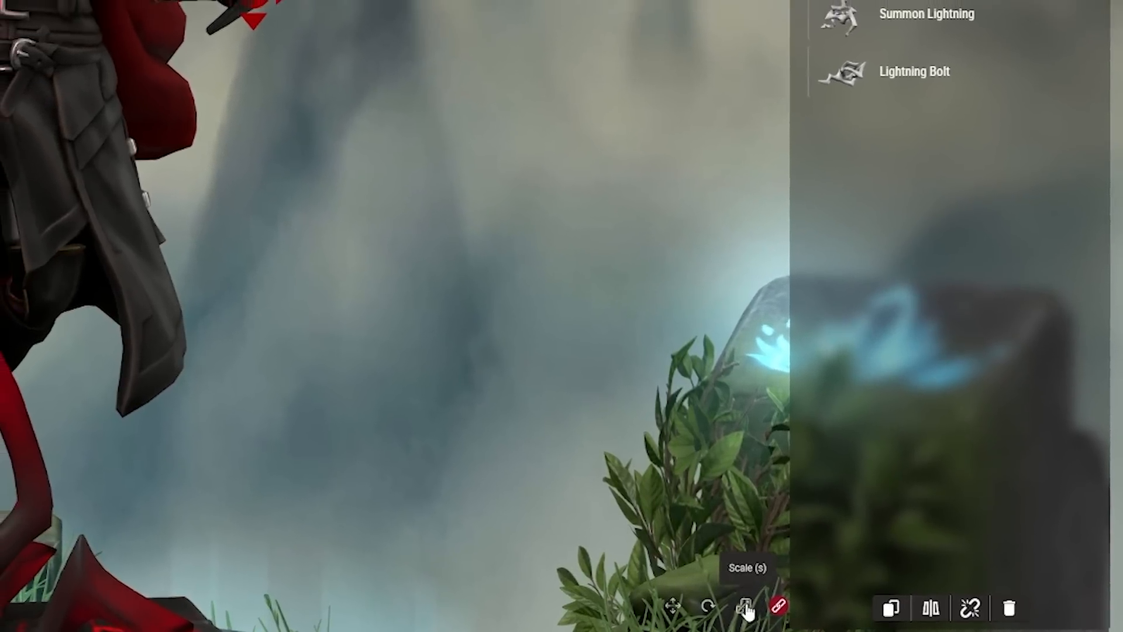
- Go through the move, rotate and scale modes of the magic effect in the woman's left hand
click(697, 604)
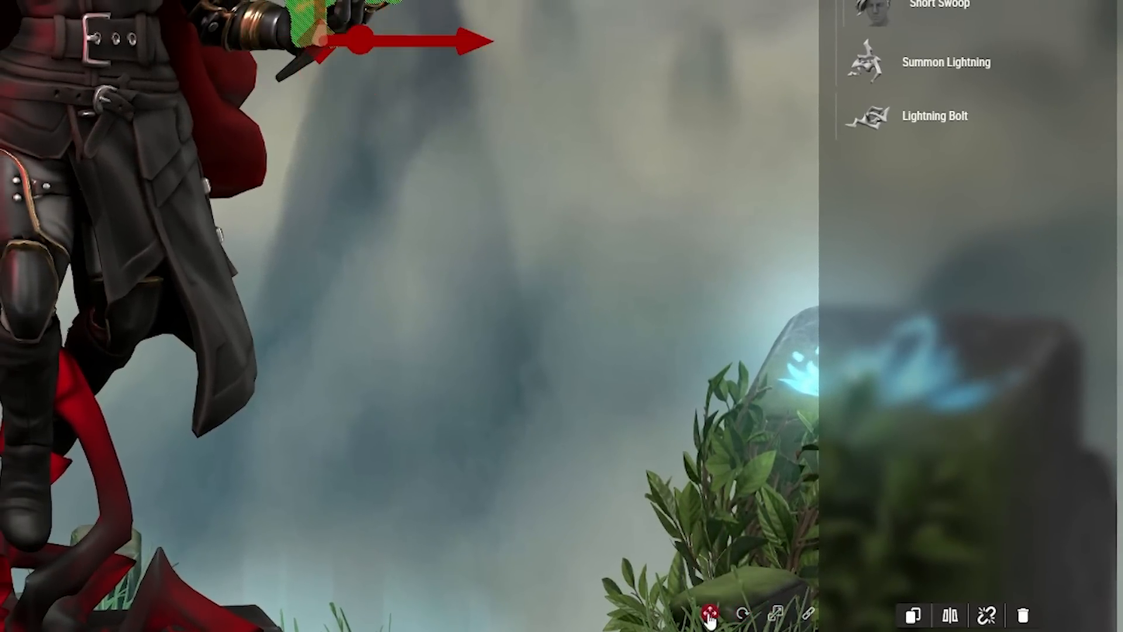
drag(483, 63, 537, 66)
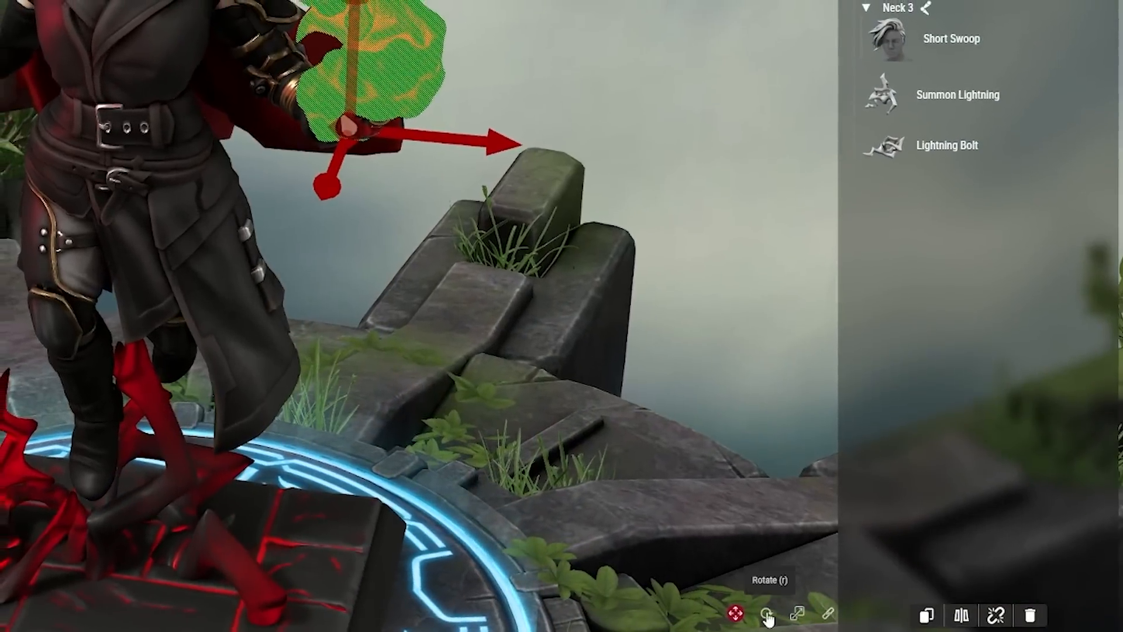
click(756, 613)
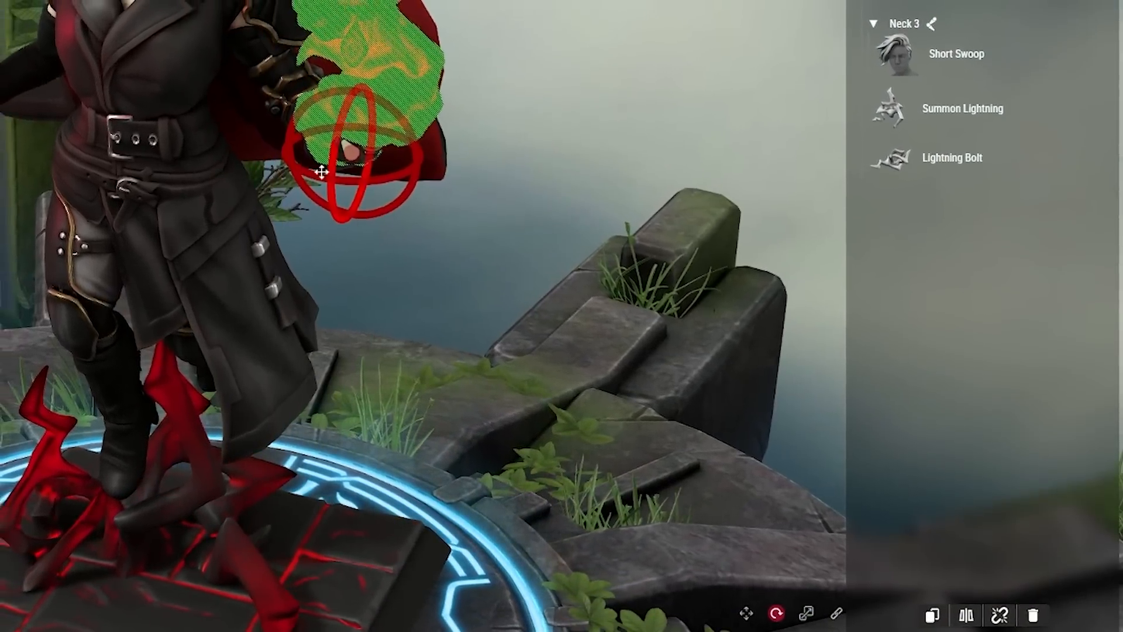
click(816, 610)
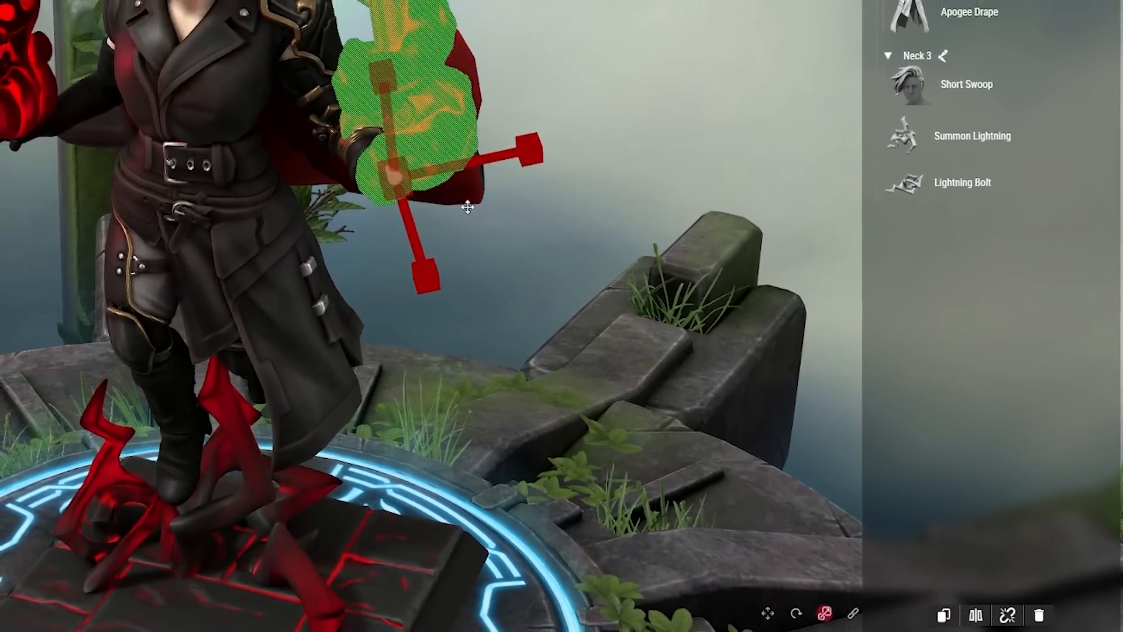
drag(539, 153, 474, 301)
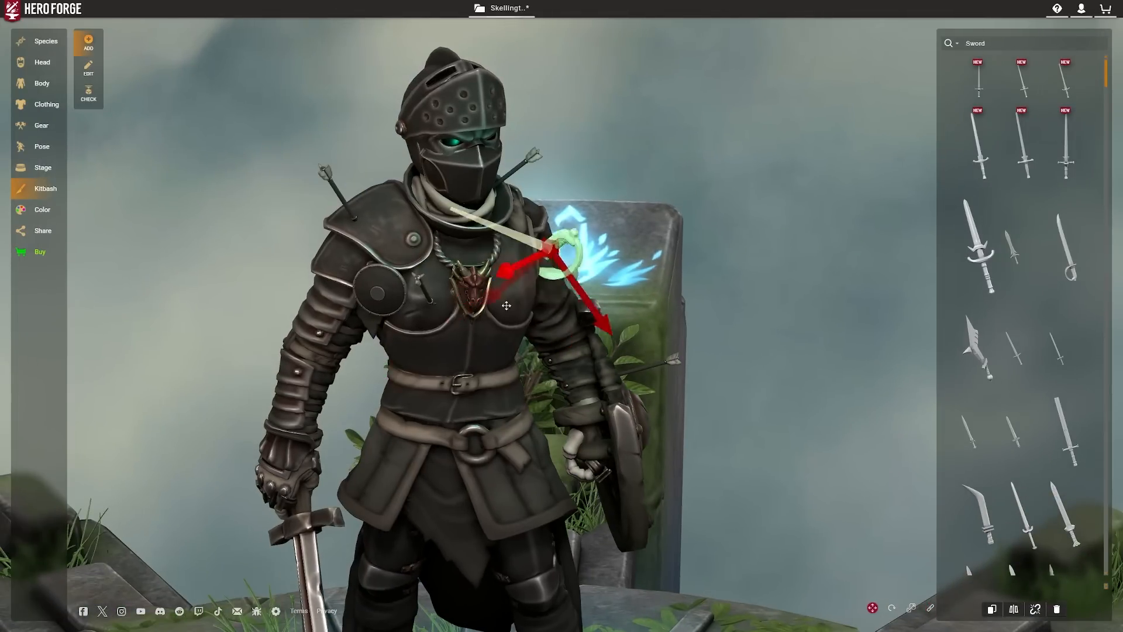
- Add the Executioner's Sword beside the dark-armored skeleton knight
drag(452, 322, 538, 258)
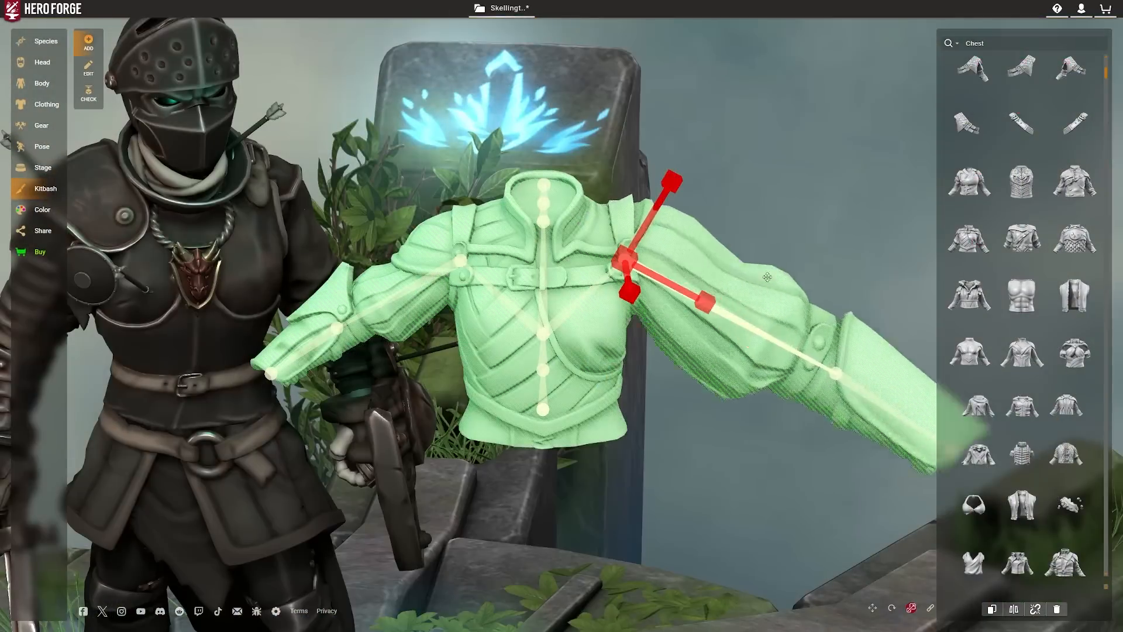
drag(767, 277, 665, 288)
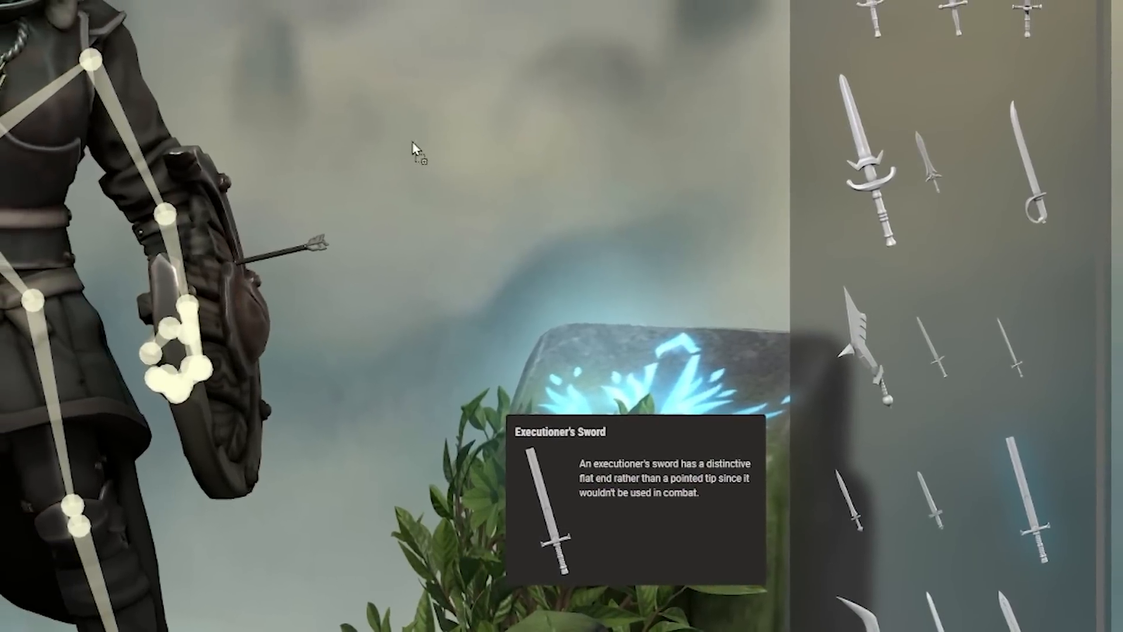
click(419, 178)
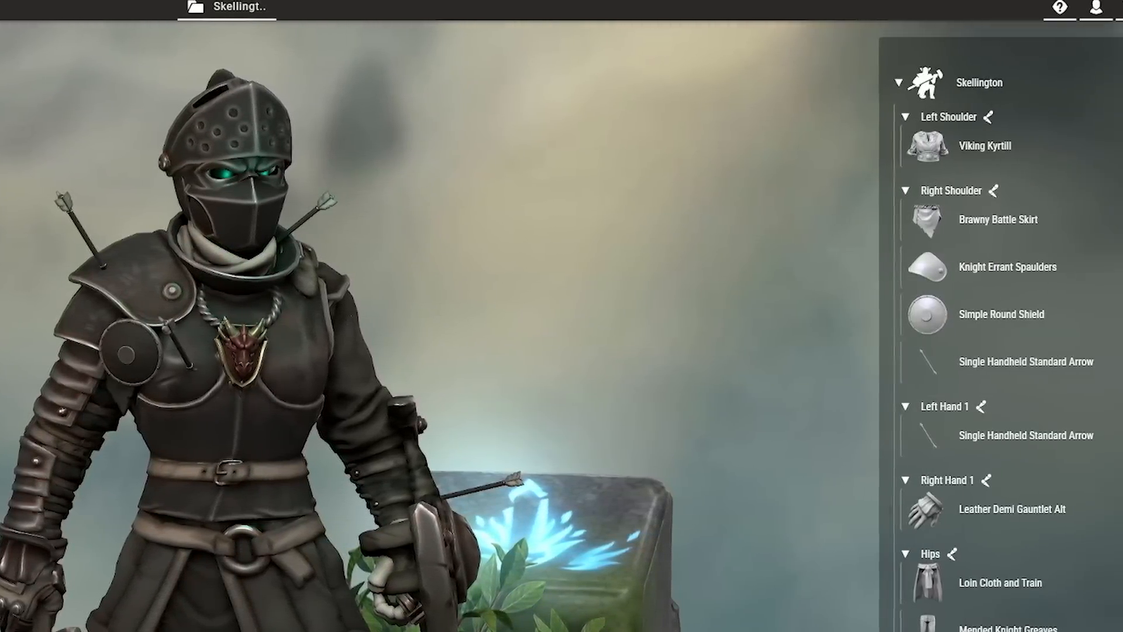
- Look through the Skellington part hierarchy and open the transform settings of the Dragon Shield
drag(1116, 205, 1111, 170)
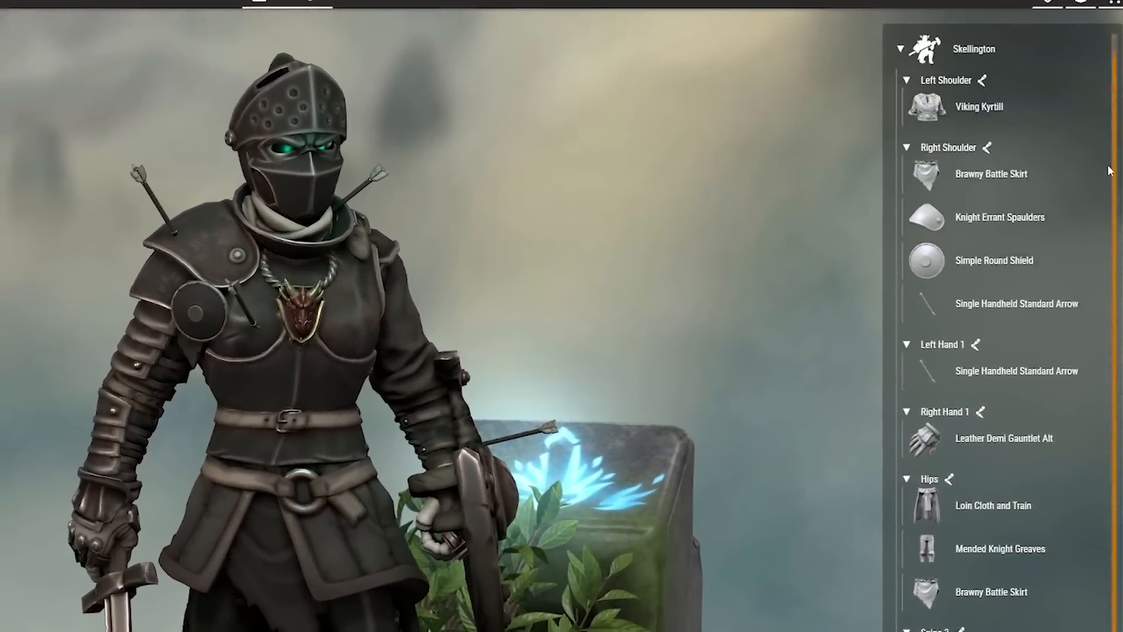
scroll(1110, 157, down, 3)
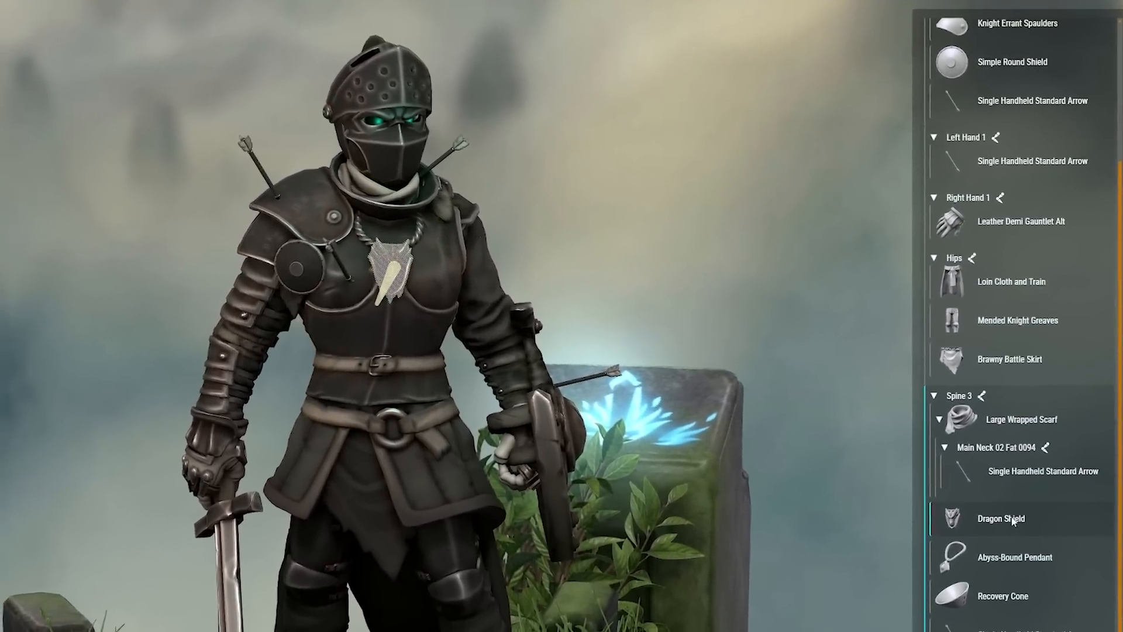
click(1013, 519)
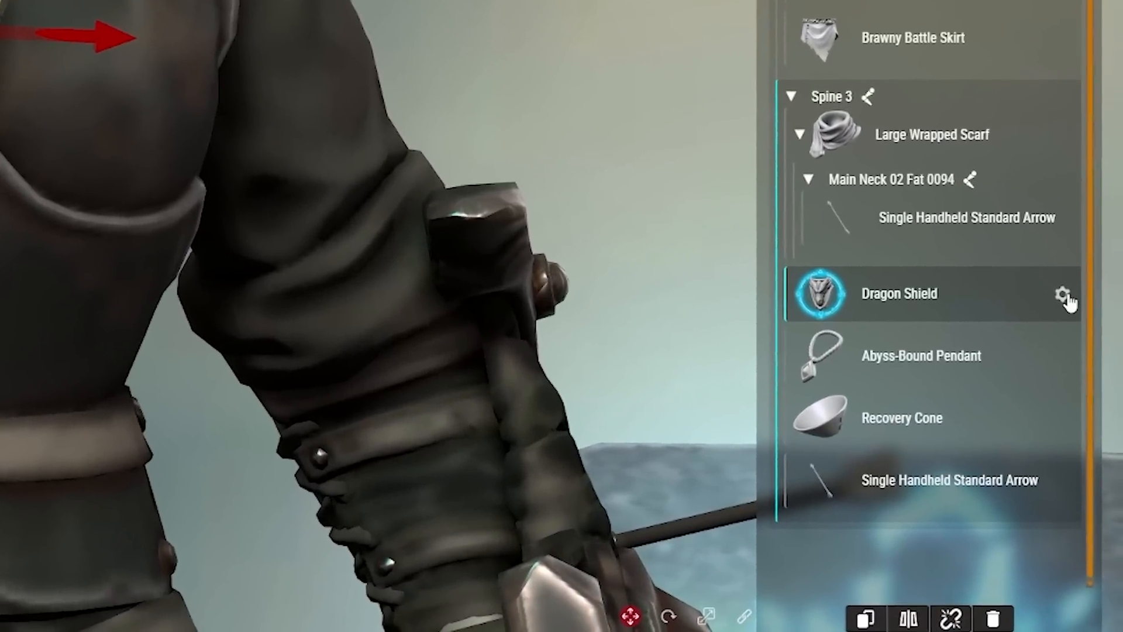
click(1064, 297)
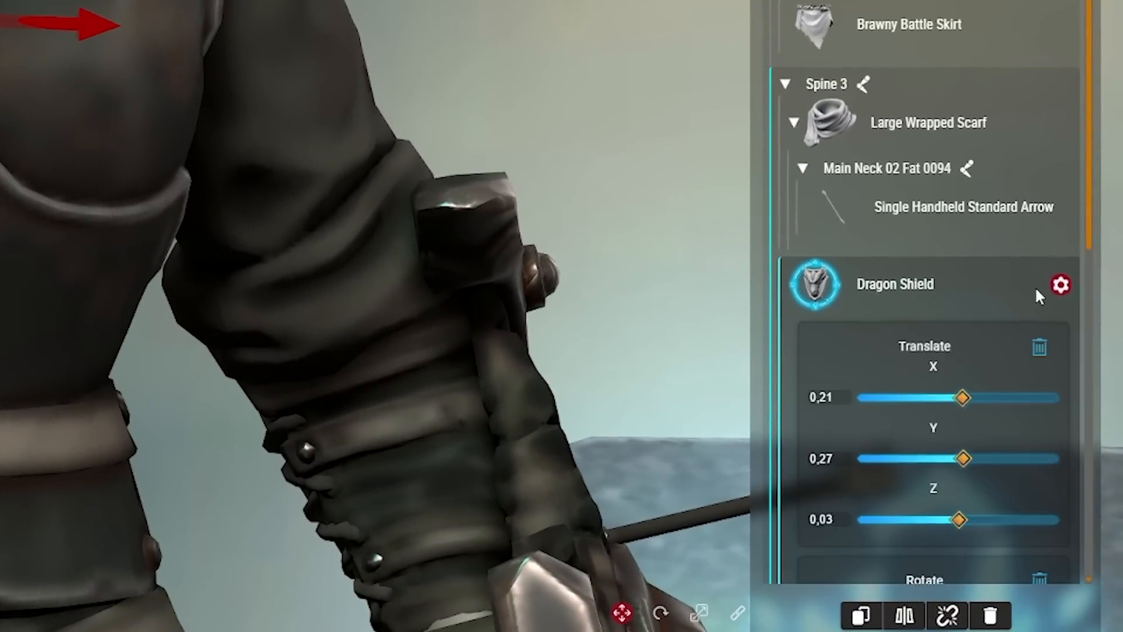
scroll(1024, 246, down, 9)
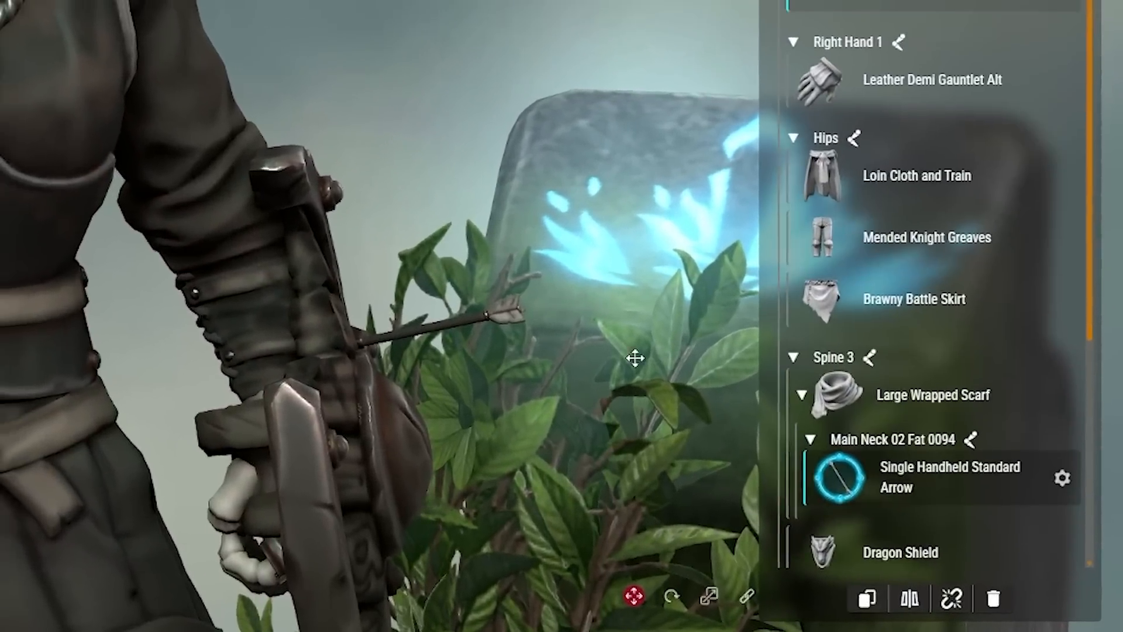
- Attach the Single Handheld Standard Arrow to the skeleton knight's chest and open the pose settings
click(636, 358)
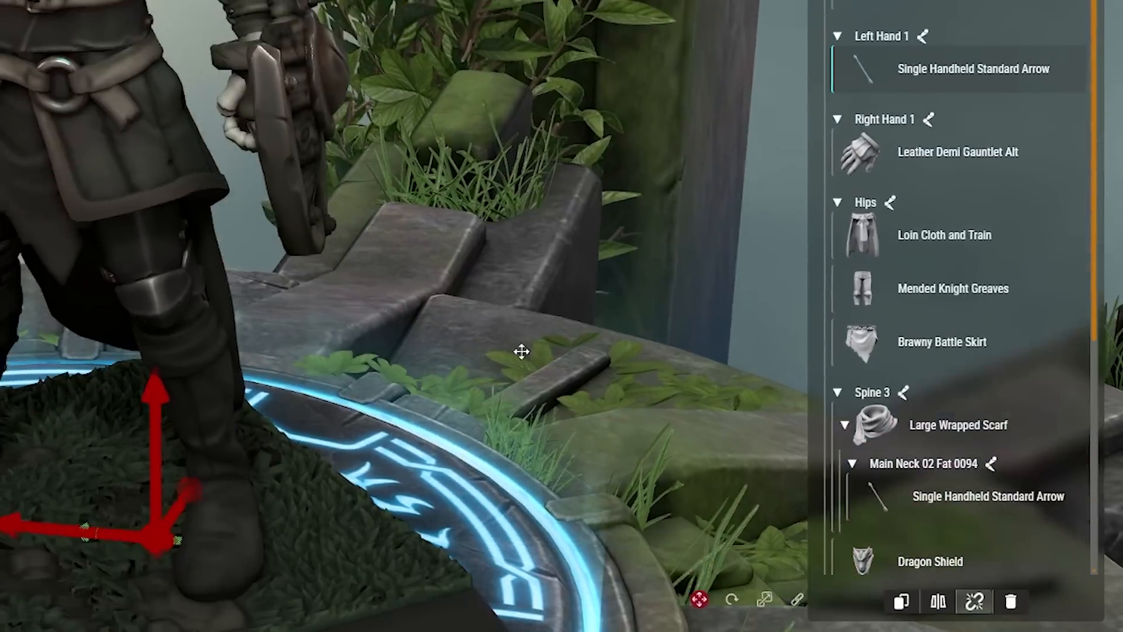
click(747, 596)
drag(228, 539, 312, 99)
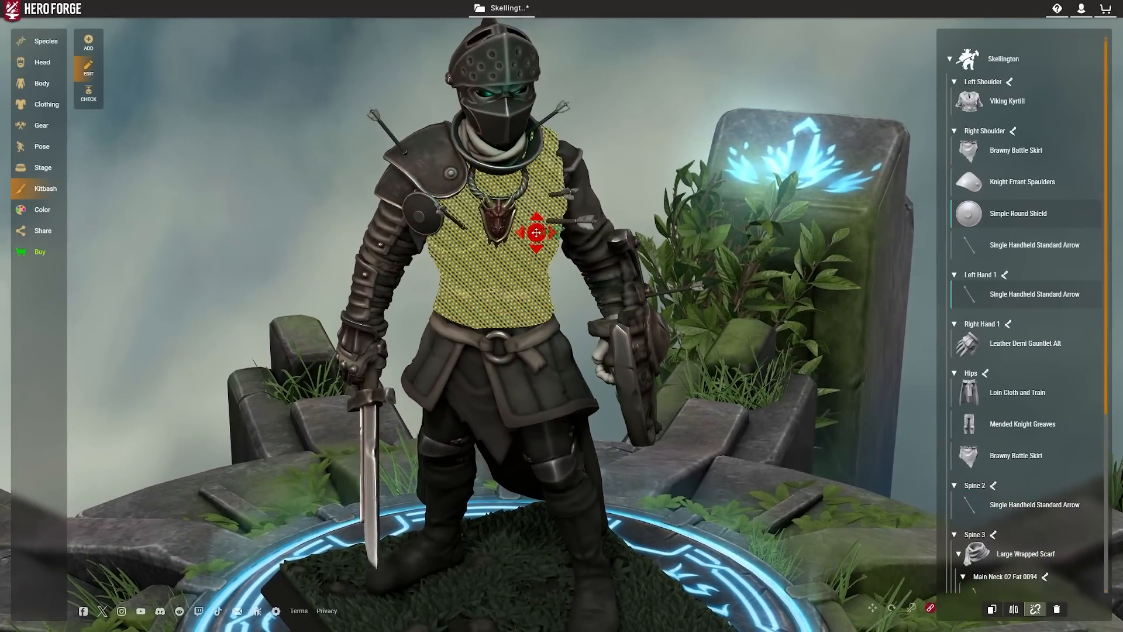
click(42, 146)
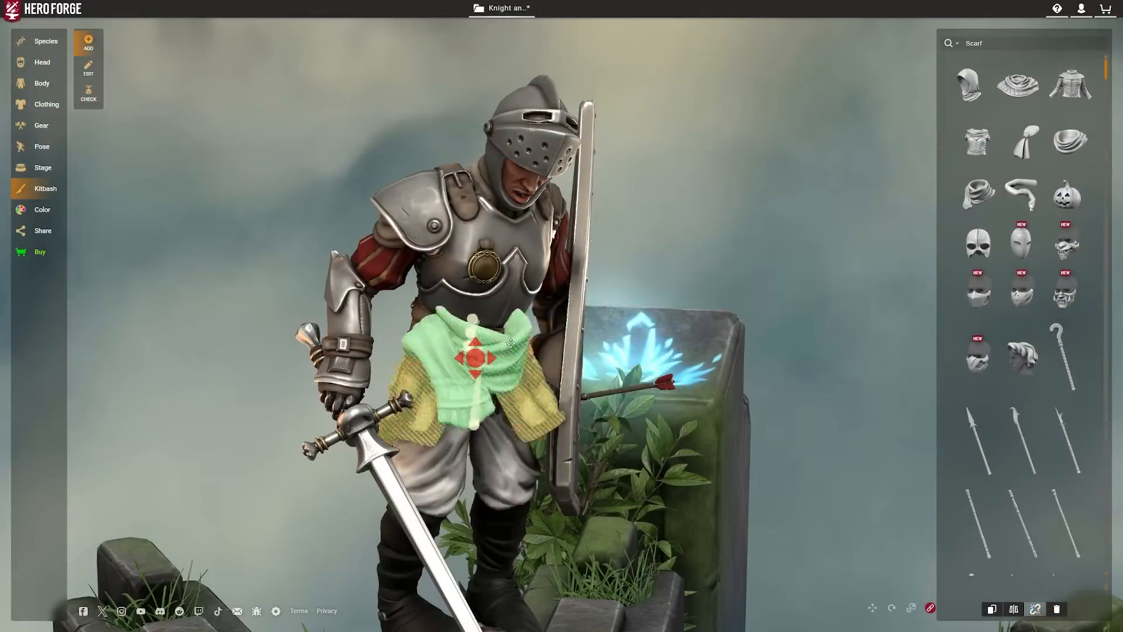
- Examine the added scarf and its joints beside the knight
drag(805, 308, 696, 304)
scroll(667, 246, up, 5)
right_drag(659, 202, 514, 252)
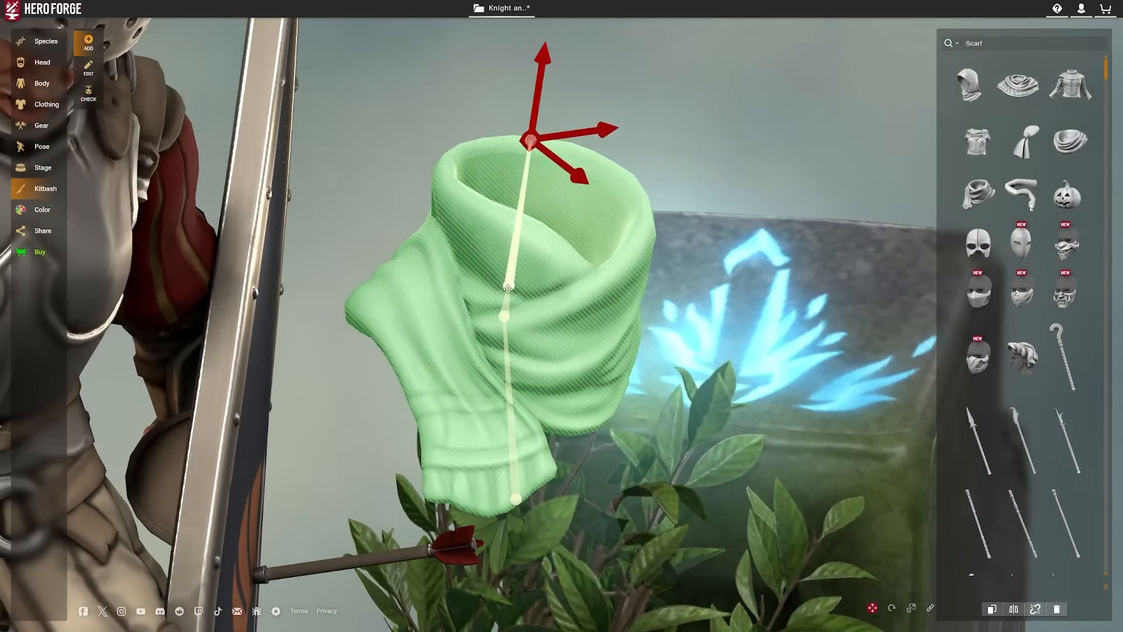
drag(708, 357, 630, 353)
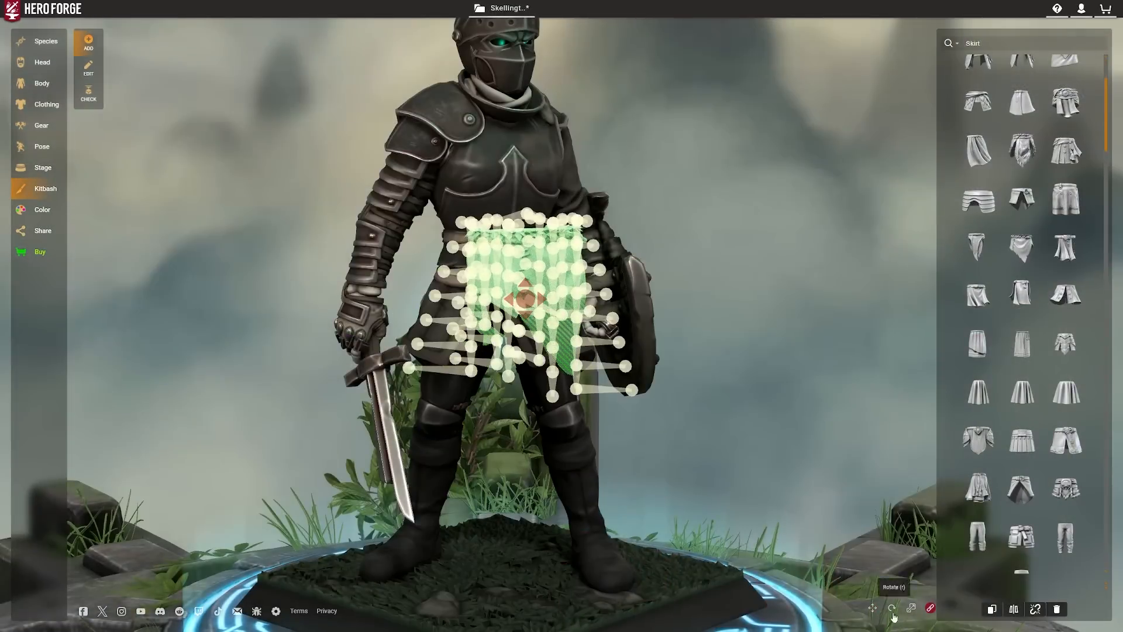
- Switch the added skirt pieces between rotate and move modes to fit them at the figures' hips
click(893, 609)
drag(760, 351, 613, 419)
click(872, 609)
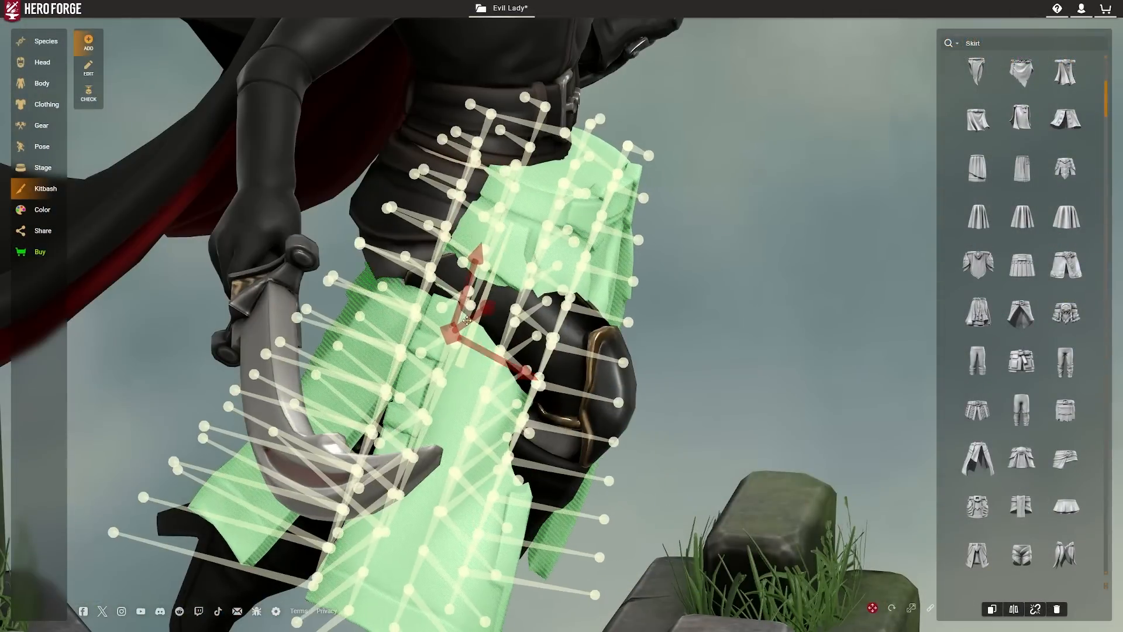
key(e)
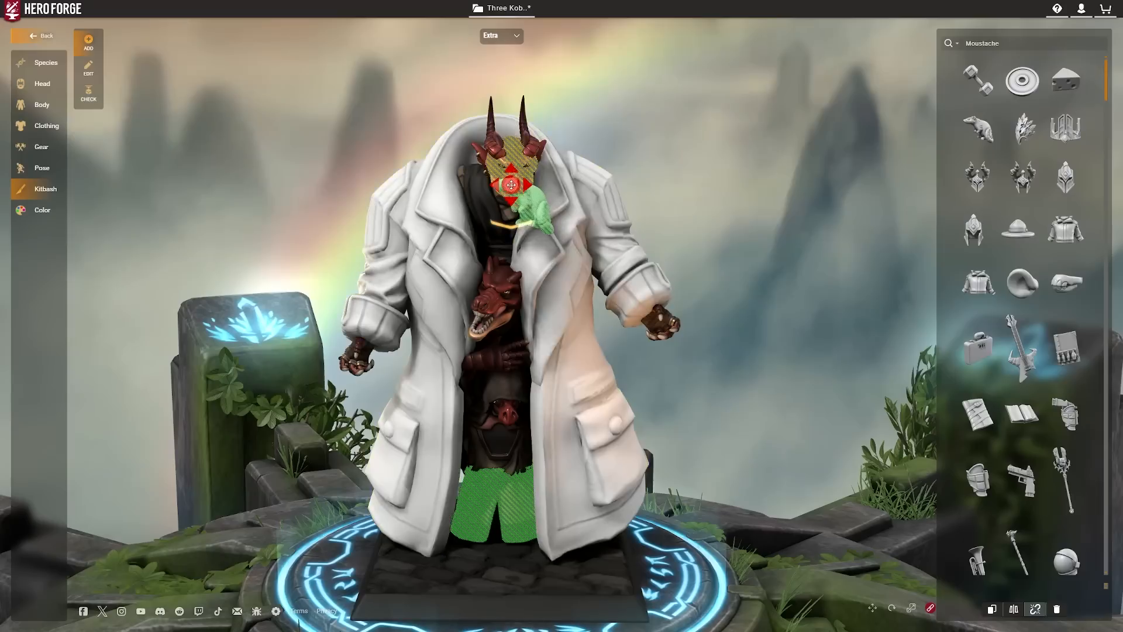
- Set the shoulder of the zealot's left middle arm to a twist of -0.54 and a tilt of -1
scroll(512, 263, up, 5)
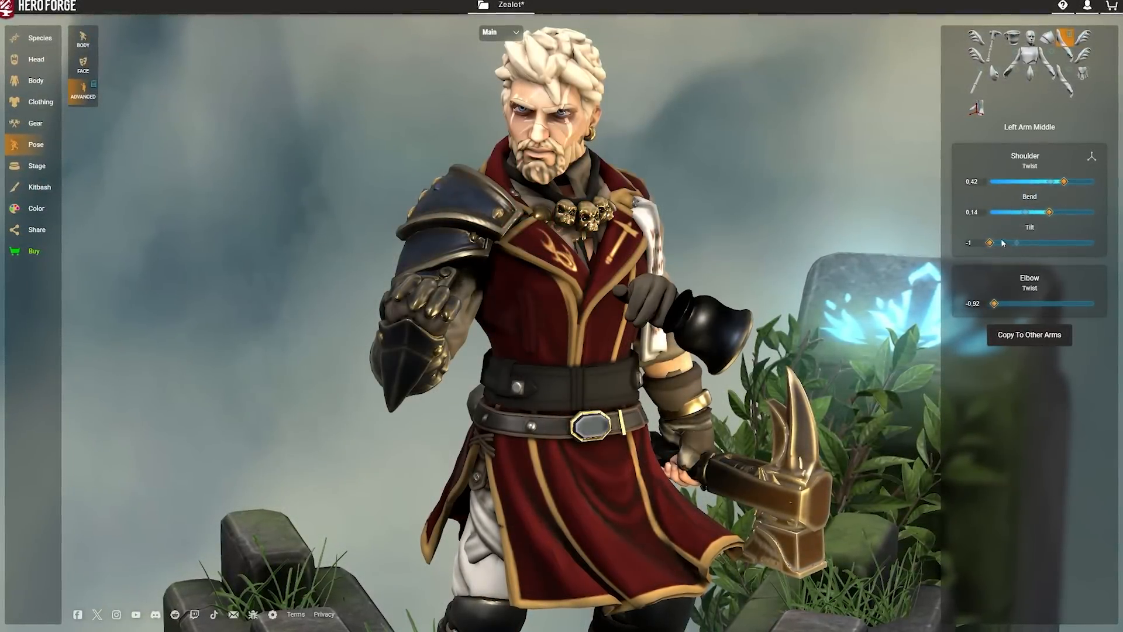
drag(831, 167, 792, 191)
scroll(792, 191, down, 2)
drag(1064, 241, 997, 241)
drag(1072, 179, 1022, 180)
scroll(760, 196, down, 2)
drag(760, 195, 784, 164)
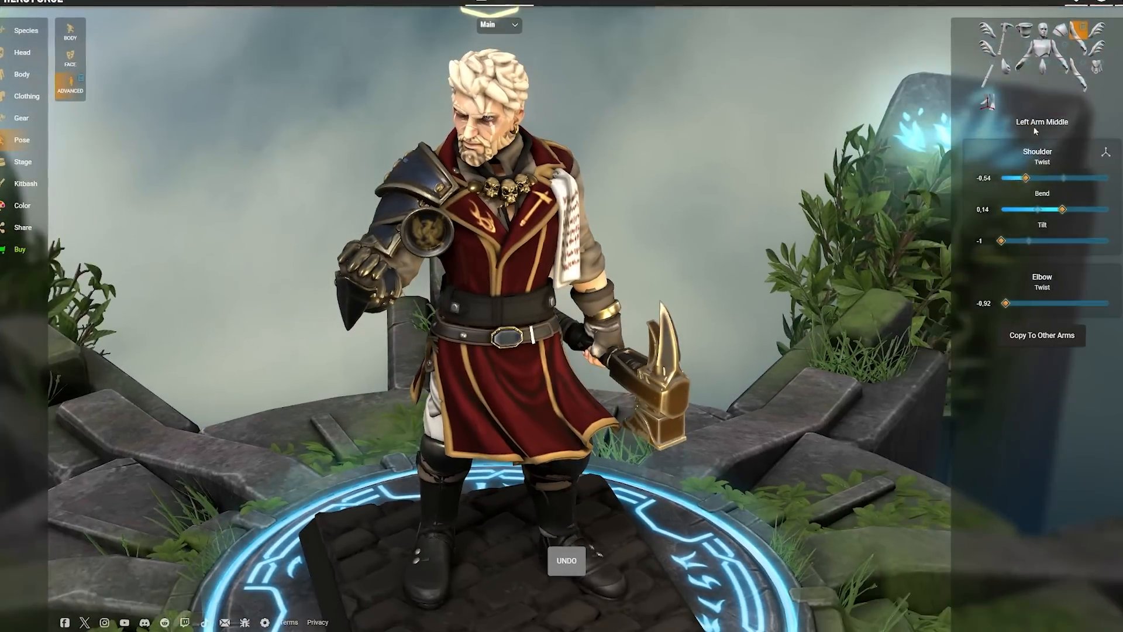
- Try a sideways tilt on the main character, and test the extra figure's sideways tilt as well
drag(1081, 208, 1115, 209)
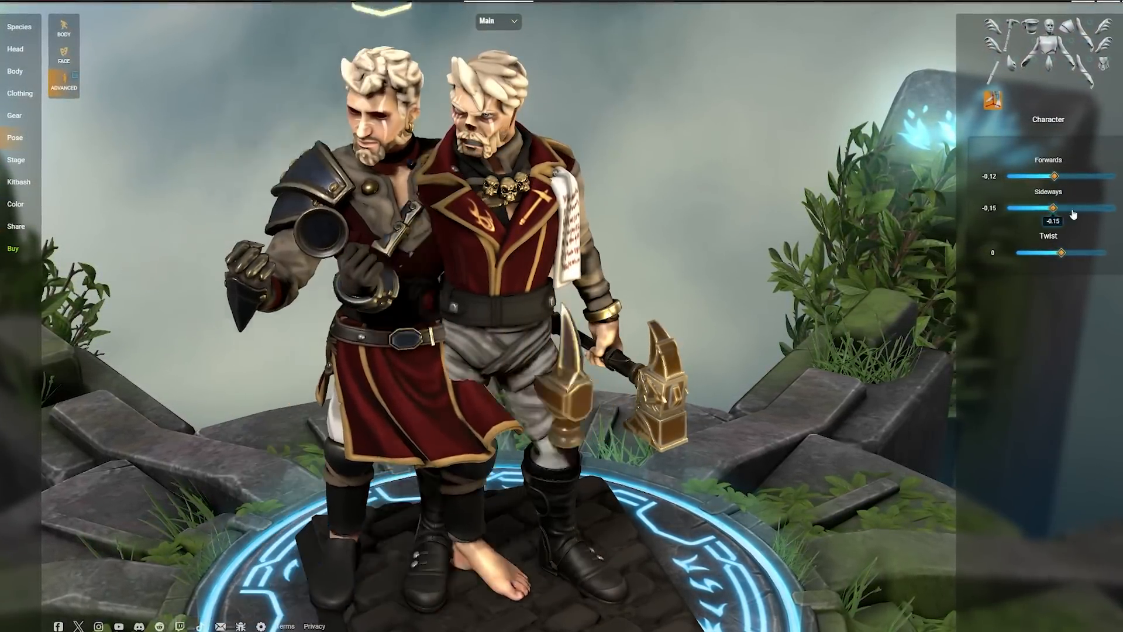
click(511, 27)
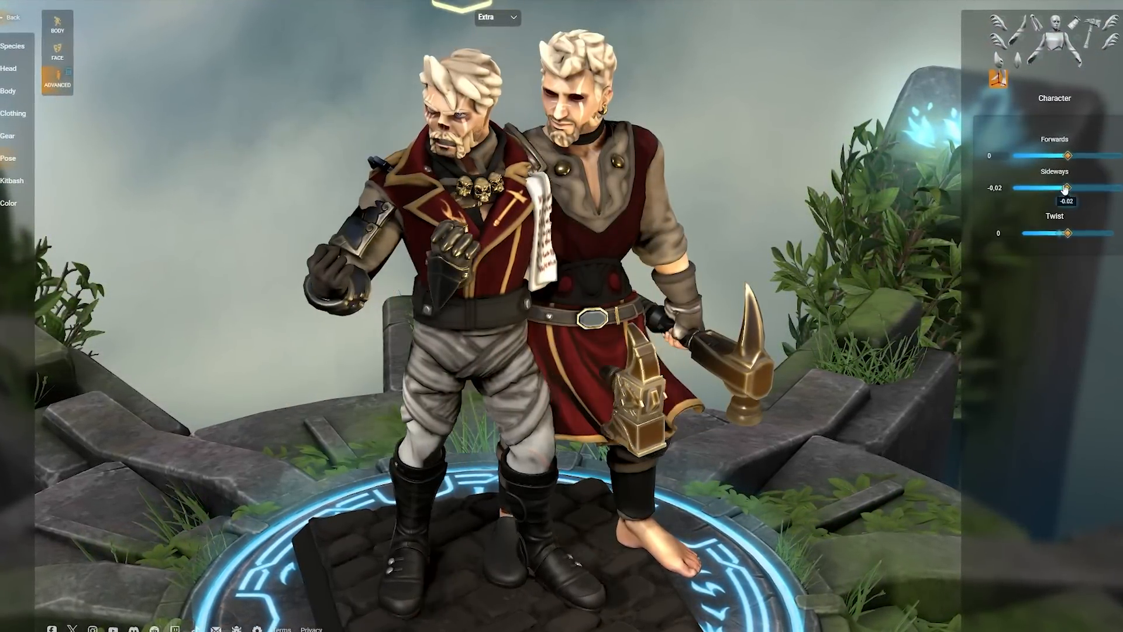
drag(1057, 161, 1055, 160)
drag(781, 196, 815, 153)
- Undo the last four pose changes
key(ctrl+z)
key(ctrl+z)
key(ctrl+z)
key(ctrl+z)
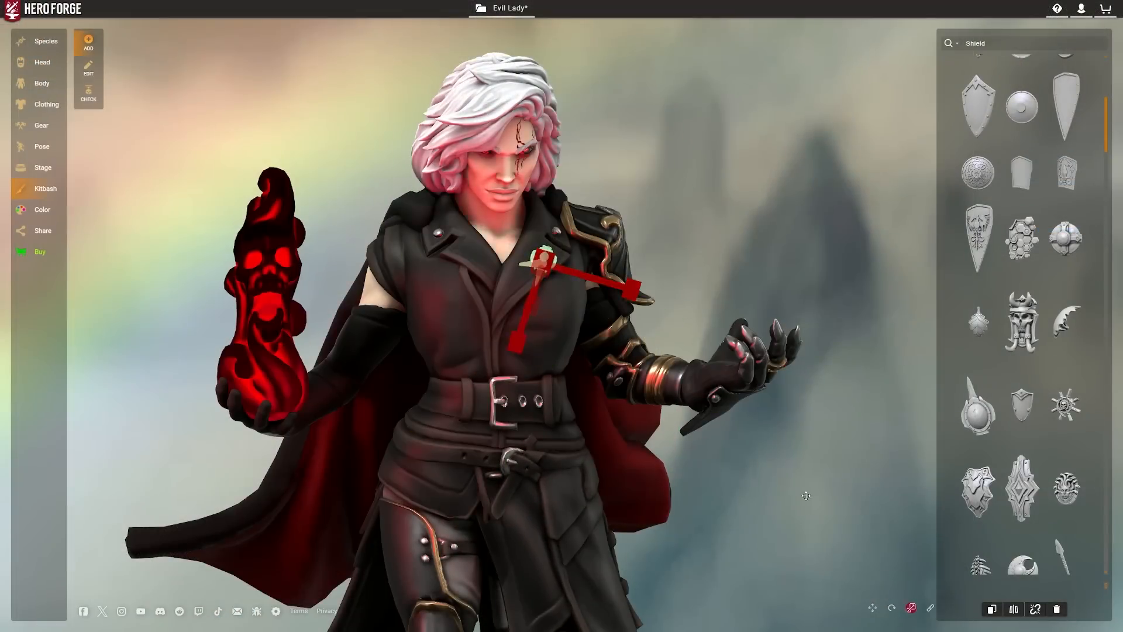
- Switch the small added part on the caped woman's chest from scaling to rotating and moving to adjust its placement
drag(806, 496, 802, 576)
key(e)
drag(802, 526, 805, 436)
key(w)
drag(761, 468, 766, 422)
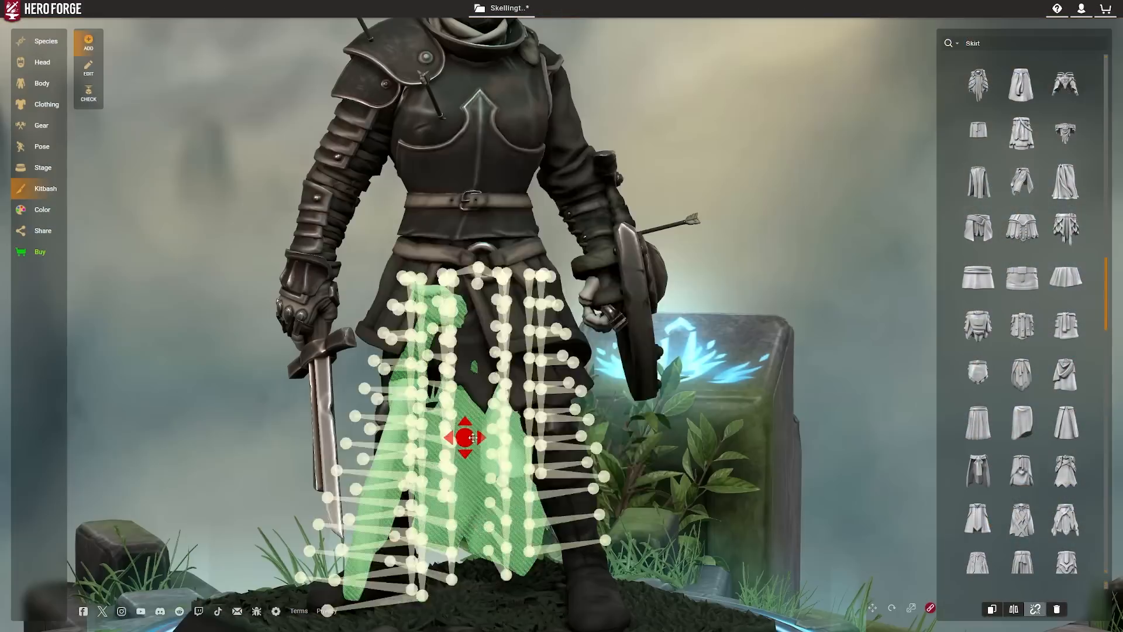
- Scale, rotate and move the added skirt piece so that it hangs below the skeleton knight's armored skirt
scroll(742, 328, down, 5)
key(r)
key(w)
drag(741, 328, 732, 492)
key(e)
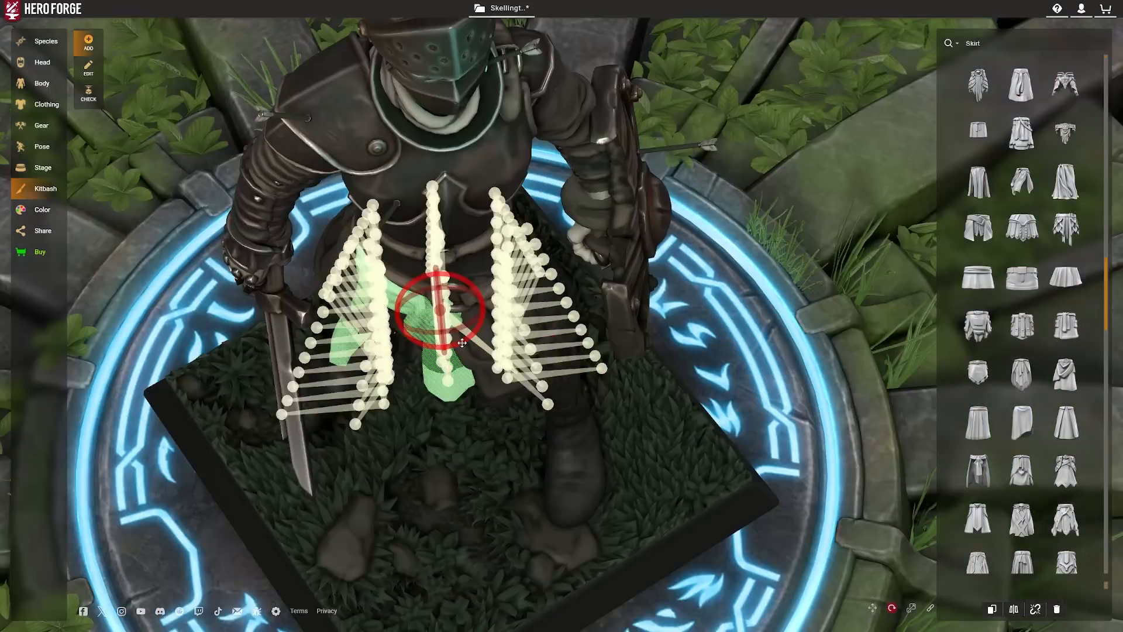
key(w)
drag(761, 410, 404, 247)
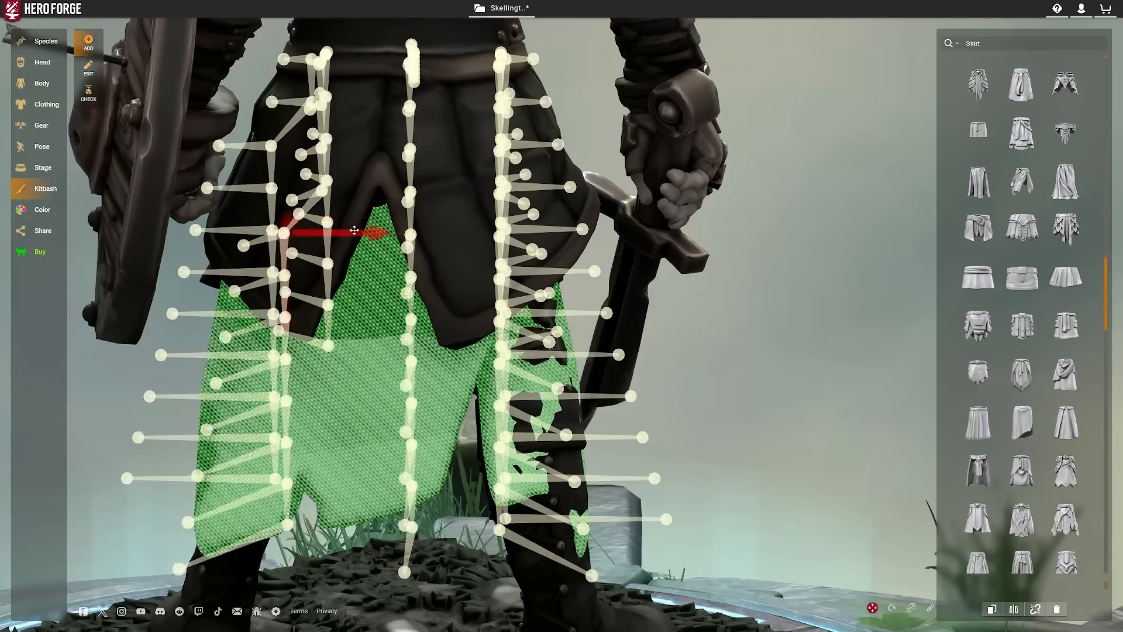
scroll(354, 230, down, 3)
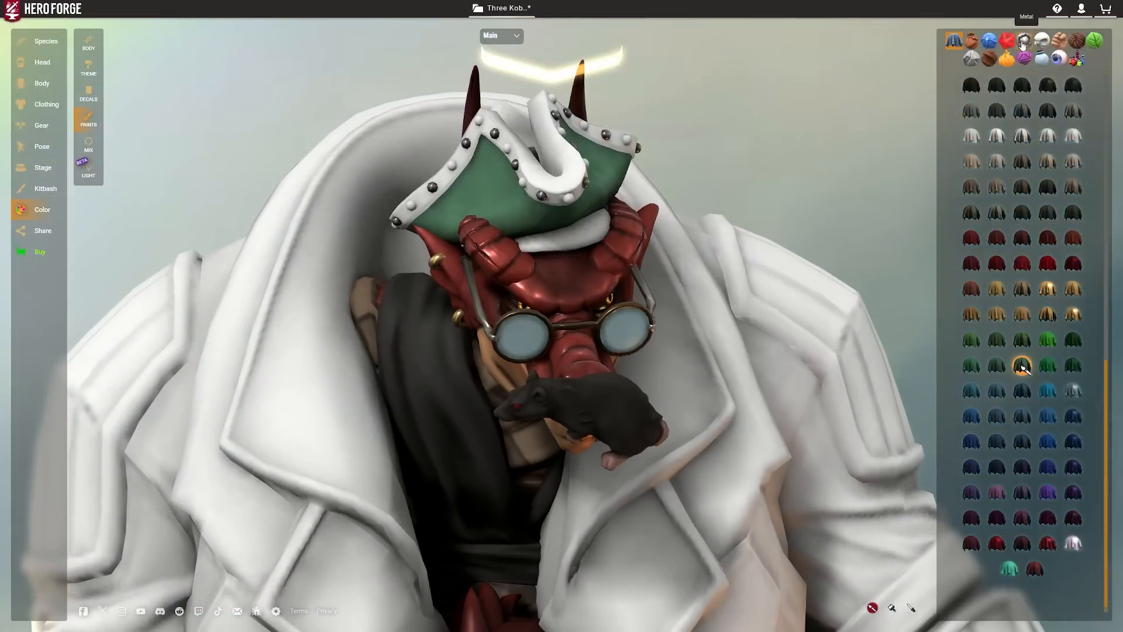
- Paint the top kobold's hat trim and the white coat's edging with dark and brown leather paints from My Library
click(972, 40)
click(1075, 393)
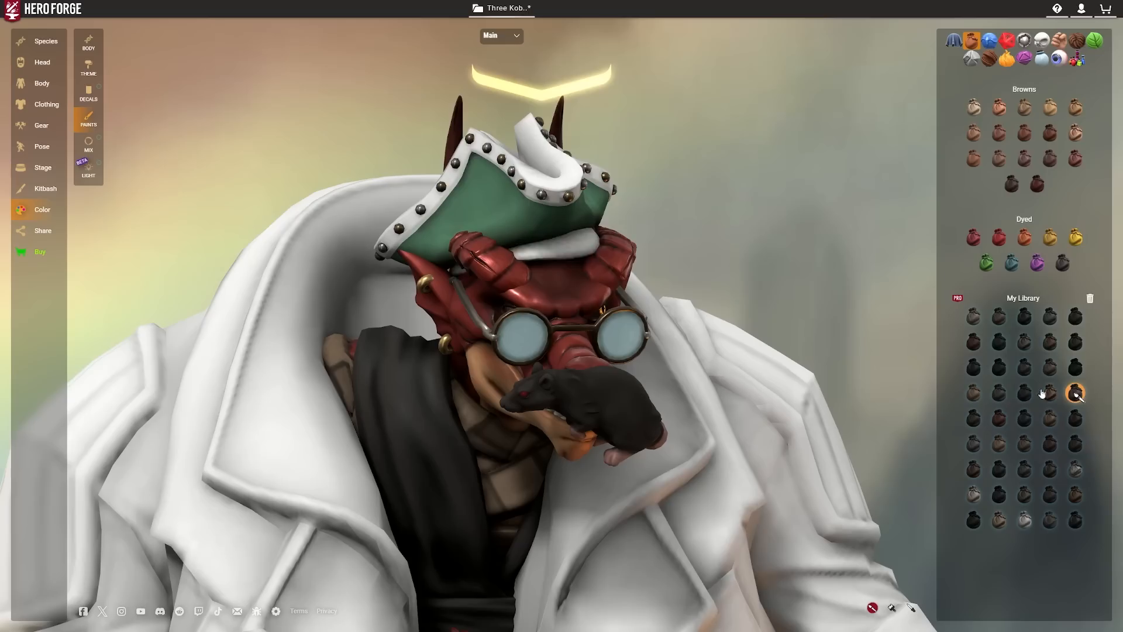
click(1050, 393)
click(550, 149)
scroll(737, 161, down, 5)
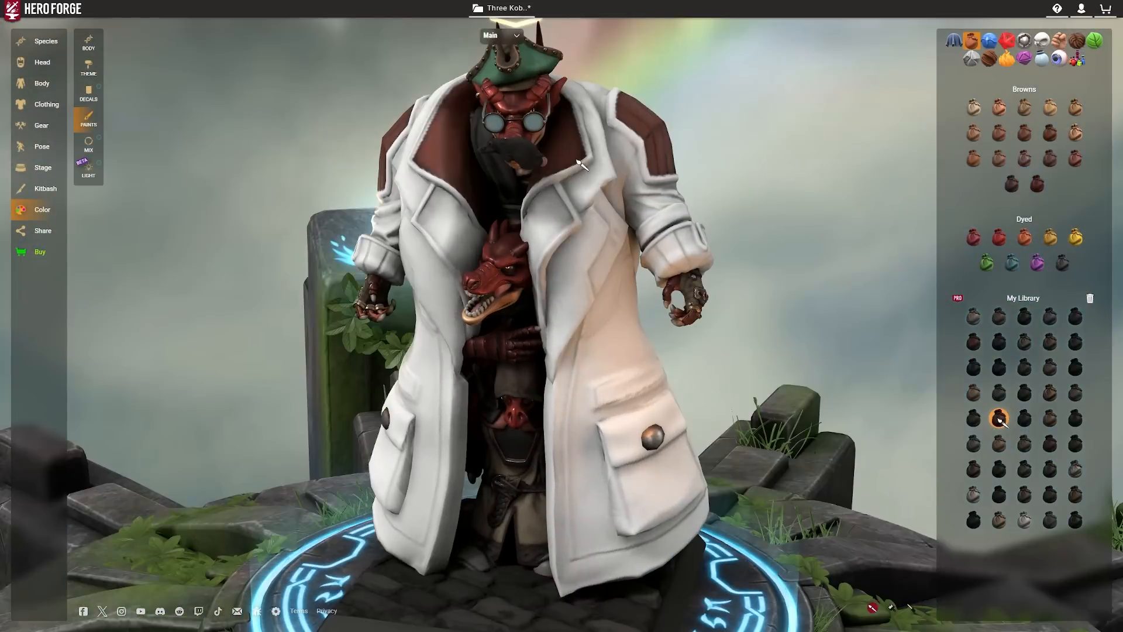
click(1051, 393)
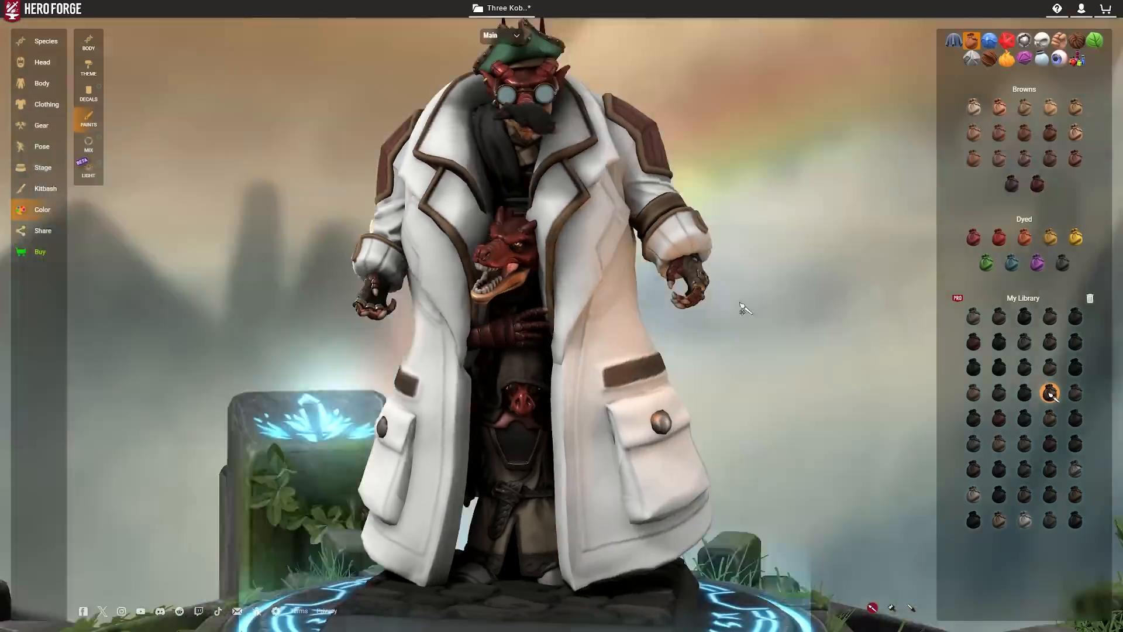
- Paint the main fabric of the coat blue with a cloth paint from My Library
drag(741, 308, 767, 329)
click(955, 41)
scroll(998, 331, down, 5)
click(995, 423)
click(627, 376)
drag(742, 375, 787, 368)
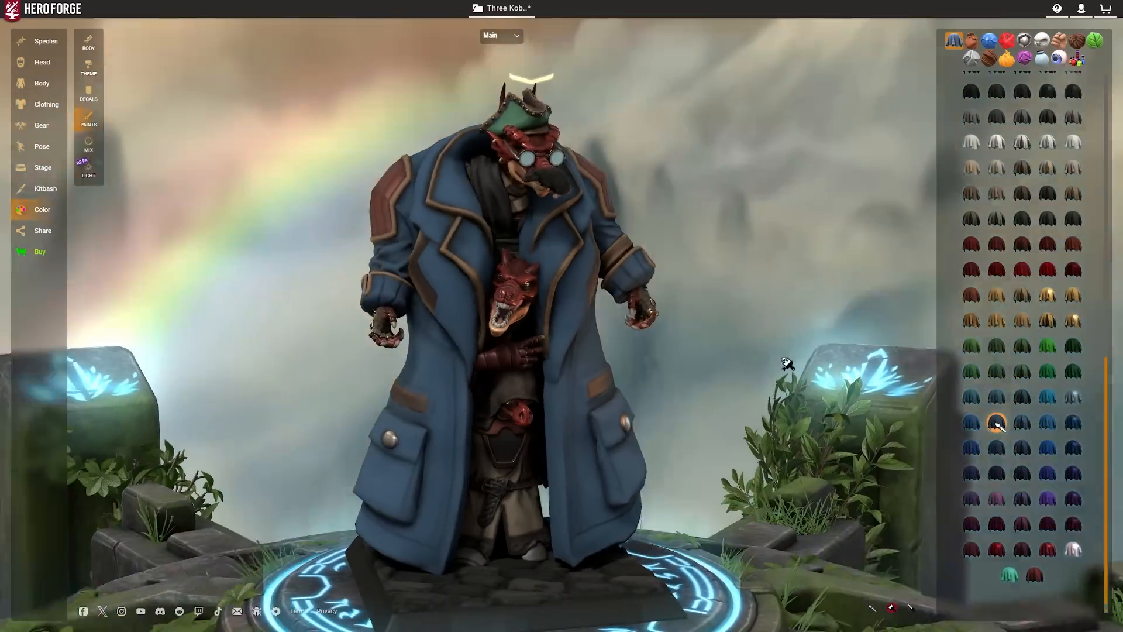
- Recolor the coat's cuffs and front facings with the reddish-brown leather of the shoulder patches
click(88, 144)
click(606, 185)
click(634, 271)
mouse_move(732, 336)
mouse_down()
mouse_move(815, 339)
mouse_move(712, 339)
mouse_move(784, 338)
mouse_up()
click(564, 310)
- Paint the coat's inner lining dark red with a cloth paint from My Library and adjust the coloring of the coat's front
click(88, 118)
scroll(1018, 296, down, 8)
click(971, 377)
click(557, 187)
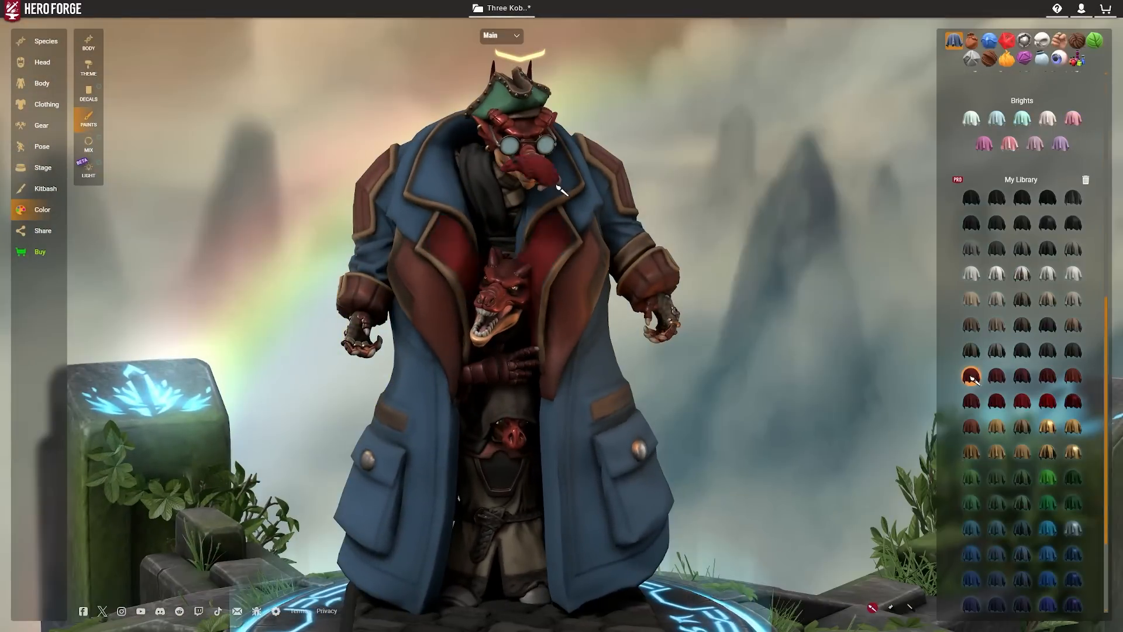
mouse_move(787, 194)
mouse_down()
mouse_move(281, 234)
mouse_move(848, 480)
mouse_move(677, 380)
mouse_move(669, 302)
mouse_up()
click(88, 144)
click(1048, 262)
click(517, 366)
- Select the Airship Captain's Coat among the kitbashed parts and pick a joint along its front opening for moving
click(45, 189)
click(1013, 506)
scroll(673, 304, up, 5)
drag(673, 363, 724, 215)
click(556, 230)
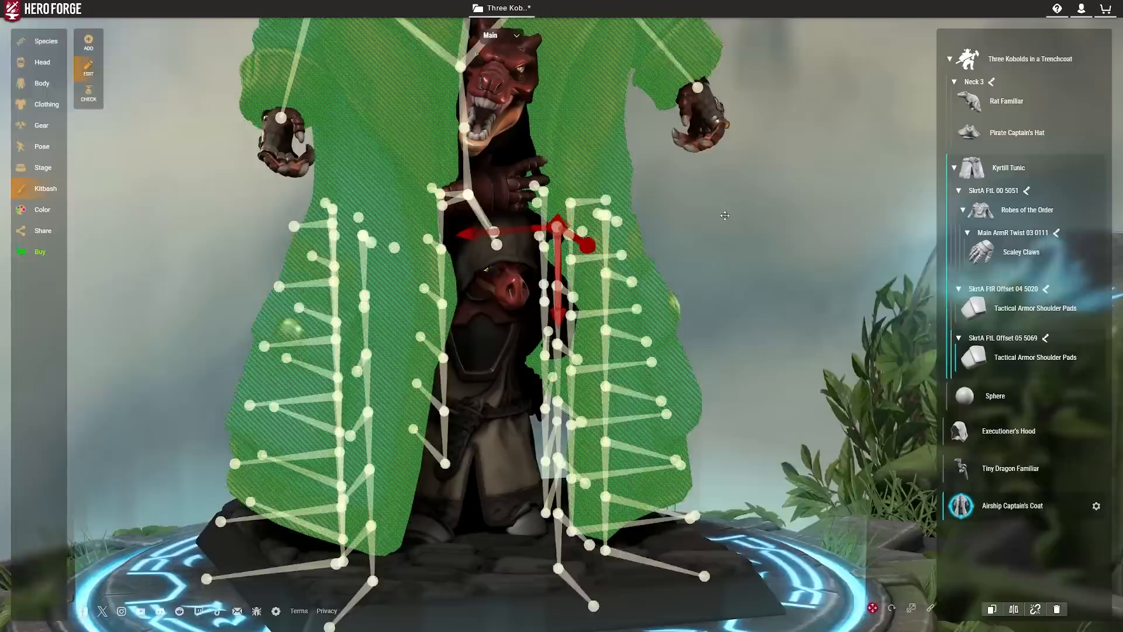
scroll(790, 319, up, 3)
- Open the extra kobold for kitbashing and rotate its finger joints to repose the hand at the coat's opening
click(41, 168)
click(1055, 201)
drag(877, 234, 528, 268)
click(45, 189)
scroll(872, 240, up, 5)
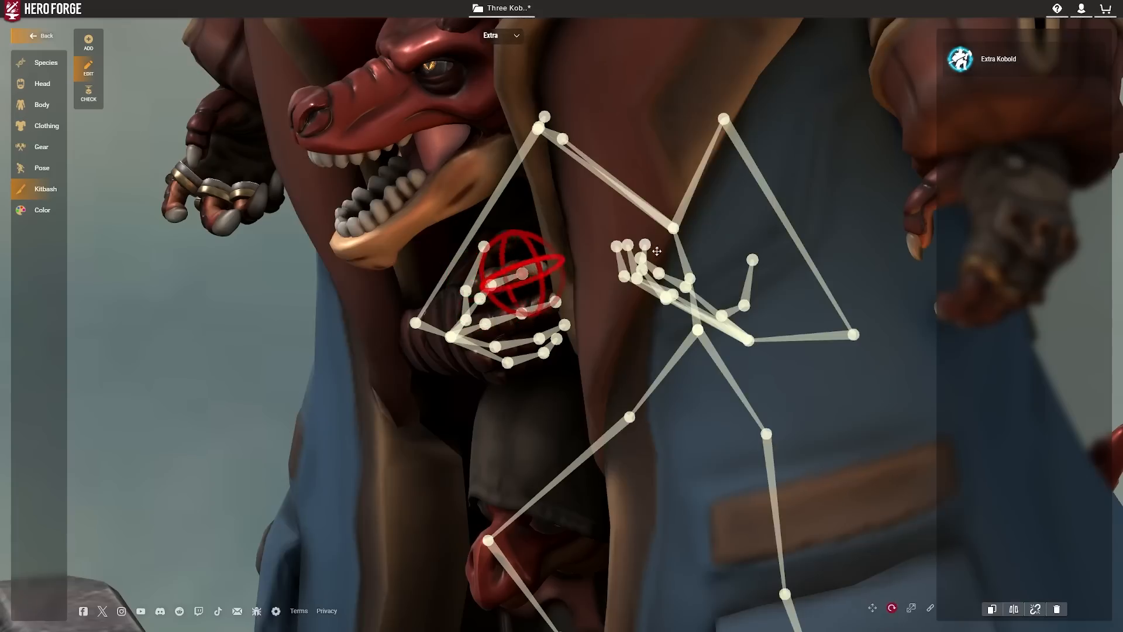
drag(657, 251, 820, 299)
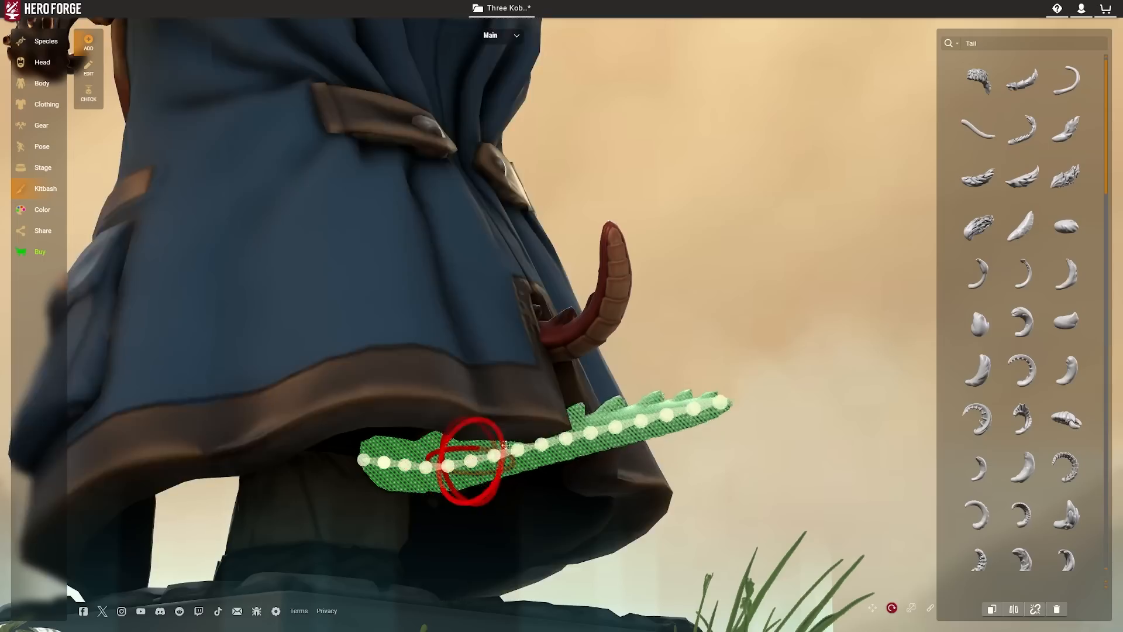
- Rotate the joints of the added spiked tail so that it bends down beneath the coat's rear hem
drag(496, 454, 800, 319)
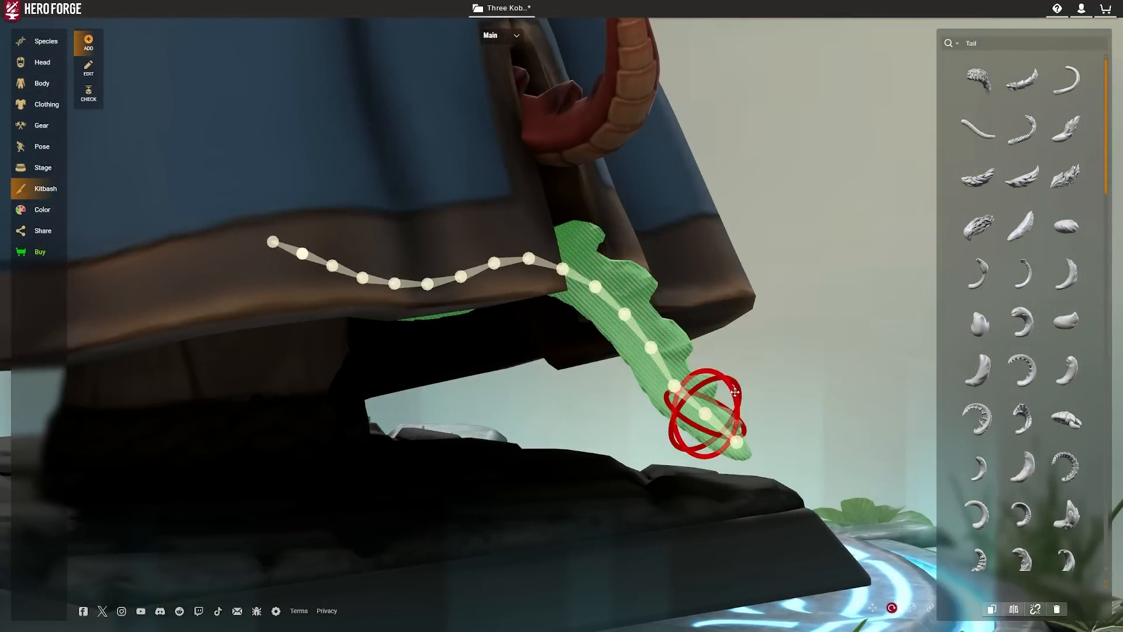
drag(855, 399, 777, 233)
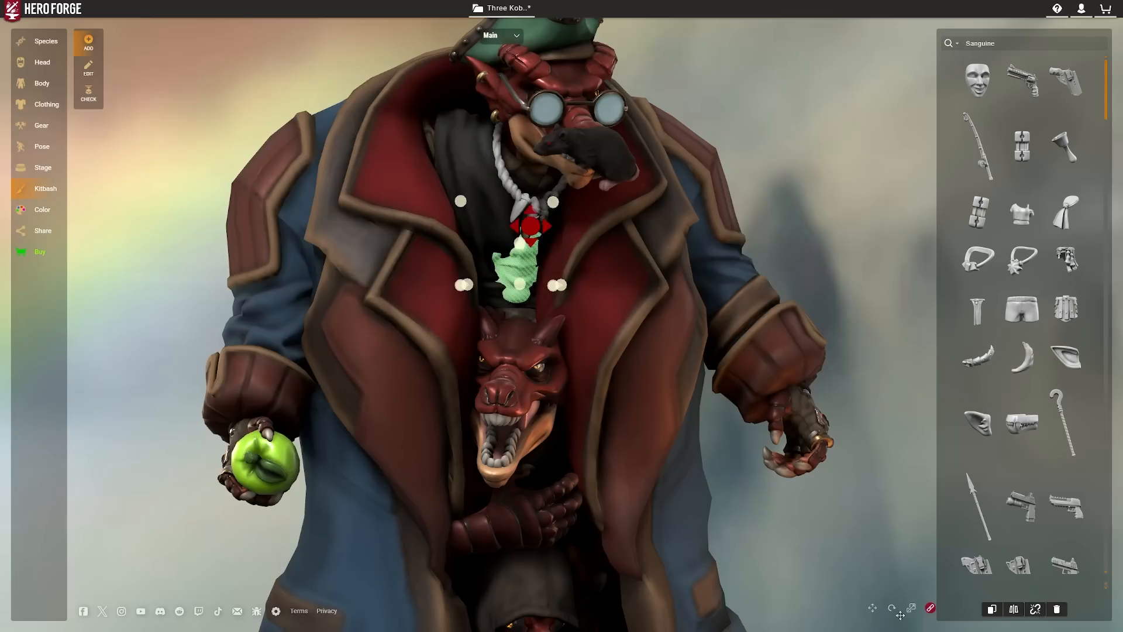
- Scale up the pendant piece on the top kobold's necklace and switch to rotating it into place
click(911, 609)
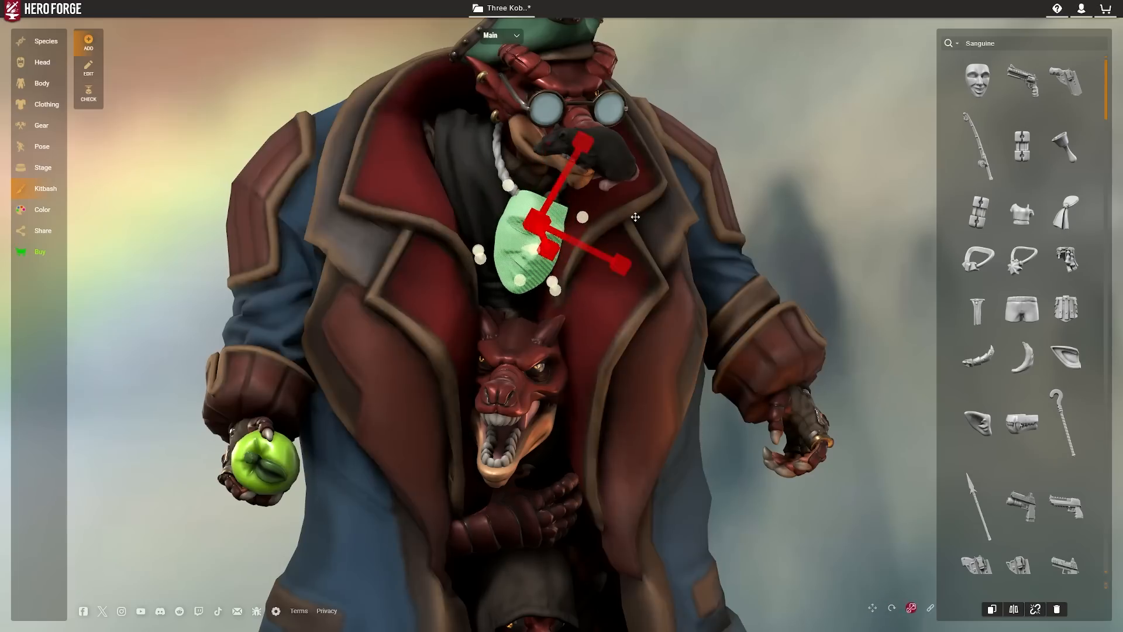
key(e)
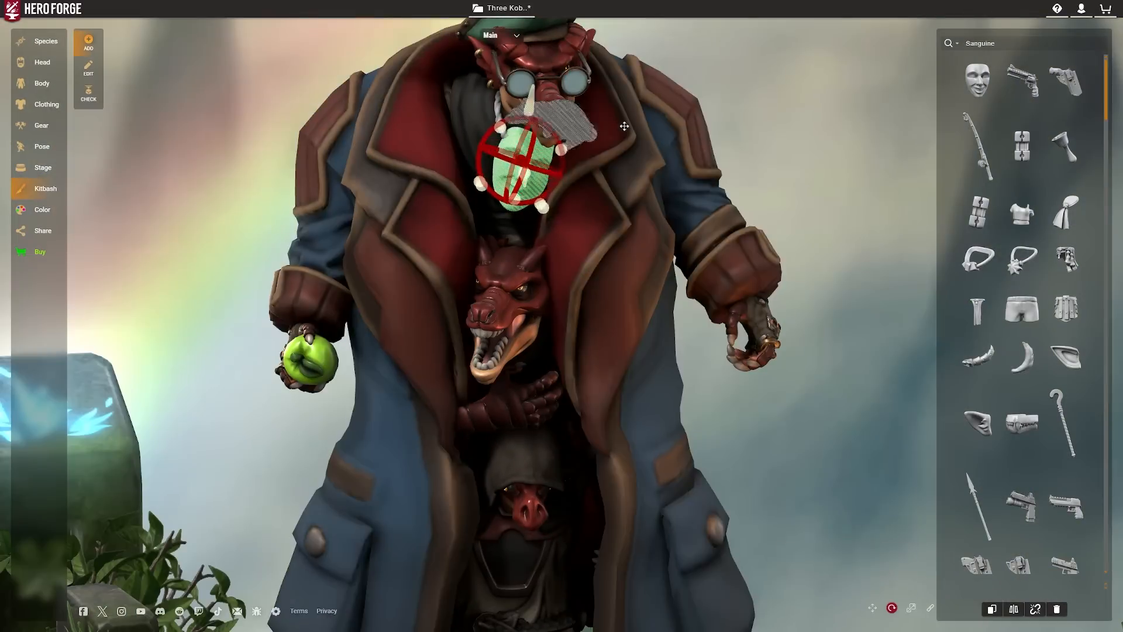